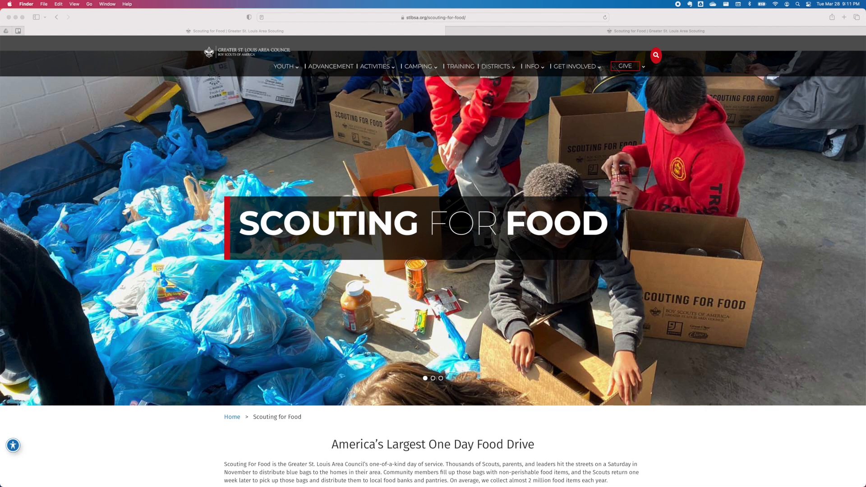
# - Go to google.com/mymaps and open the existing 2022 New Horizons Scouting for Food master map
pyautogui.click(581, 33)
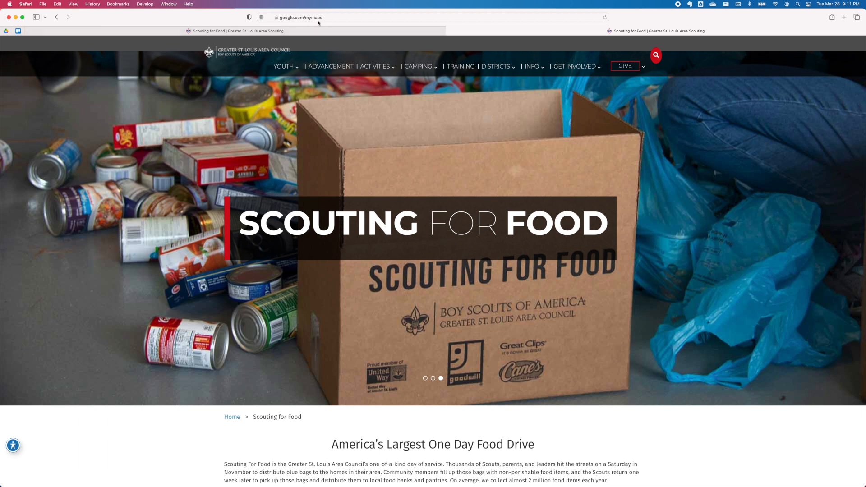
pyautogui.click(338, 18)
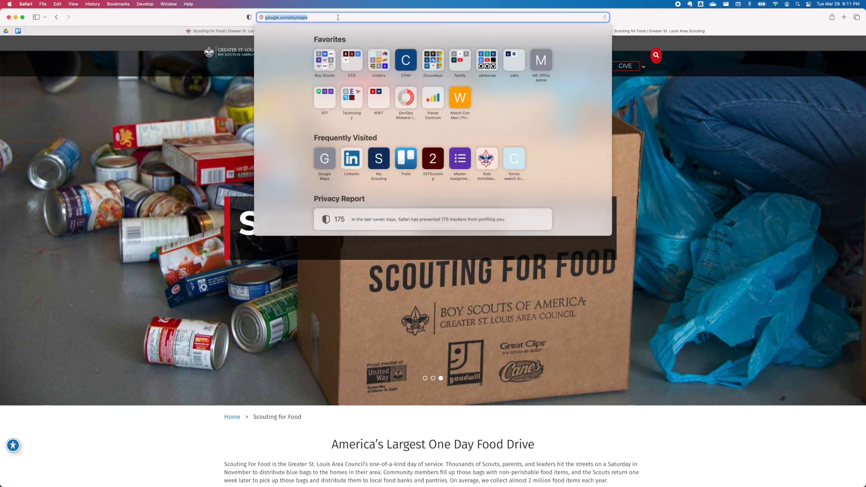
pyautogui.press('Return')
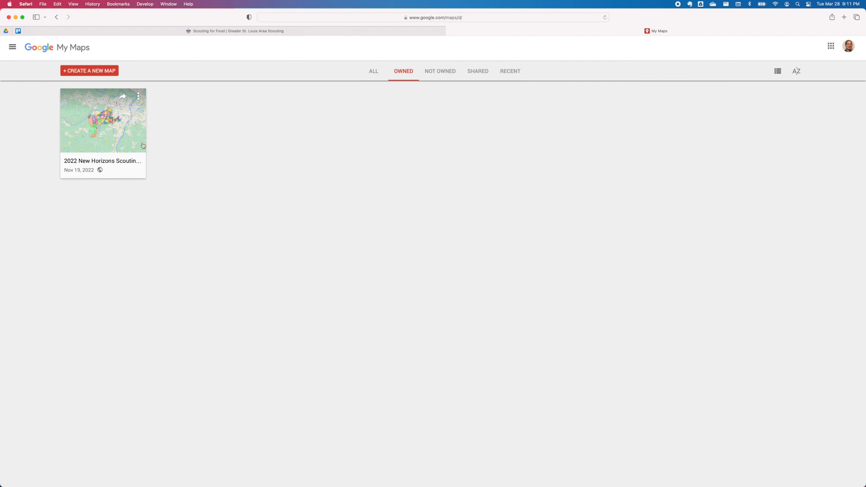
pyautogui.click(103, 122)
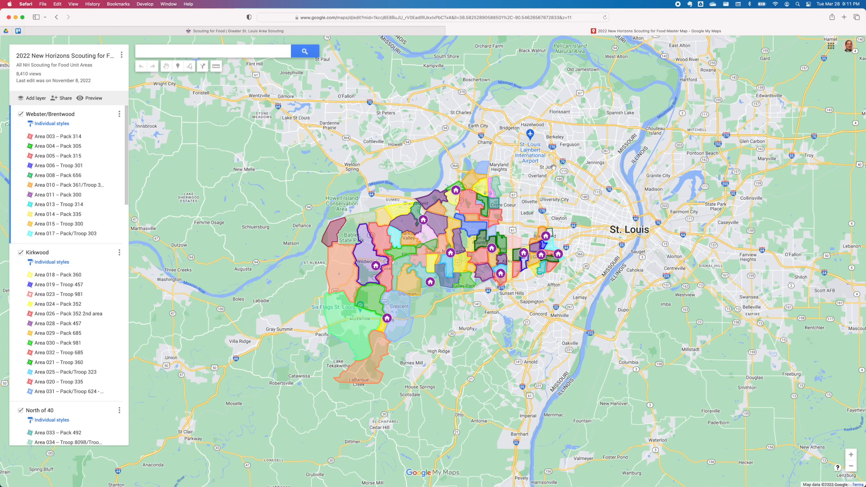
# - View the details of the Area 057 -- Pack/Troop 631 territory on the map, and close them
pyautogui.scroll(-5, 553, 168)
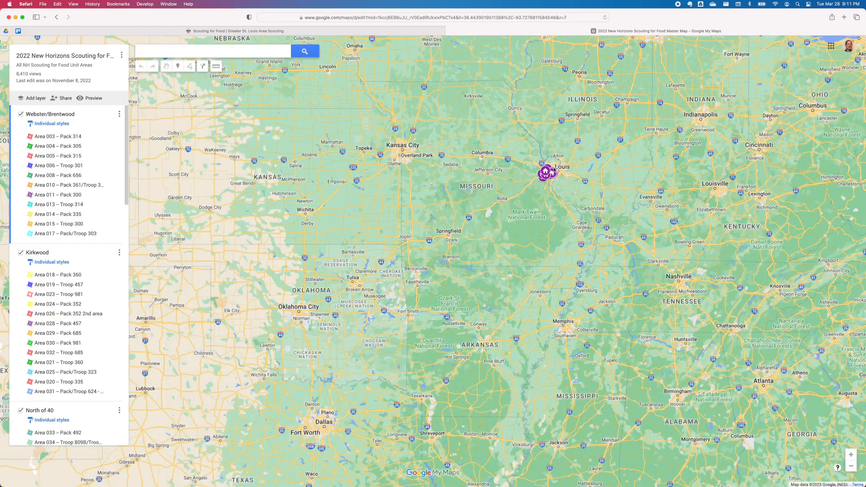
pyautogui.scroll(5, 552, 170)
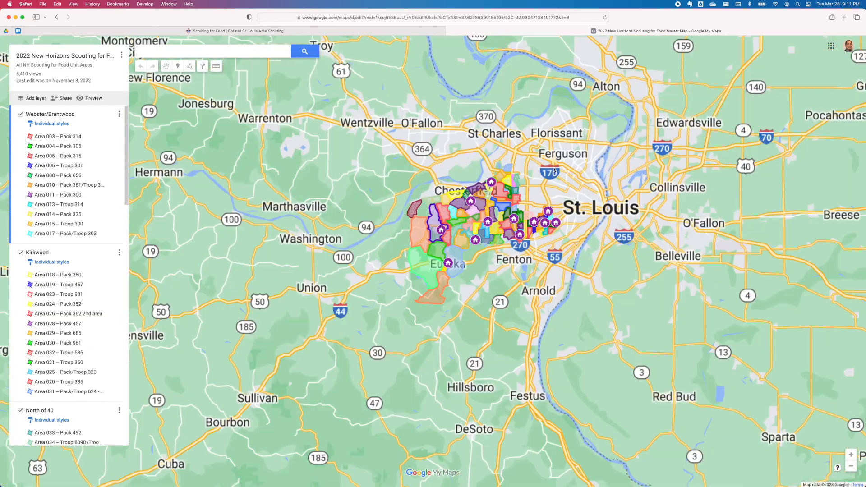
pyautogui.scroll(7, 553, 170)
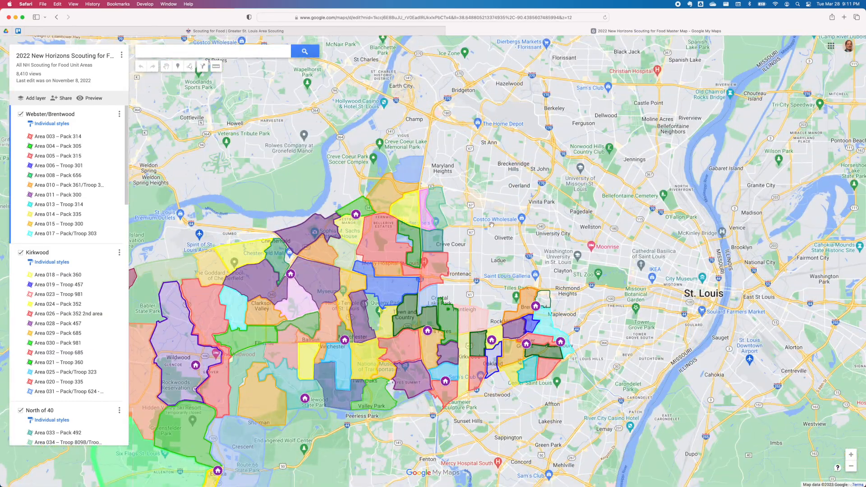
pyautogui.moveTo(500, 223); pyautogui.dragTo(678, 129)
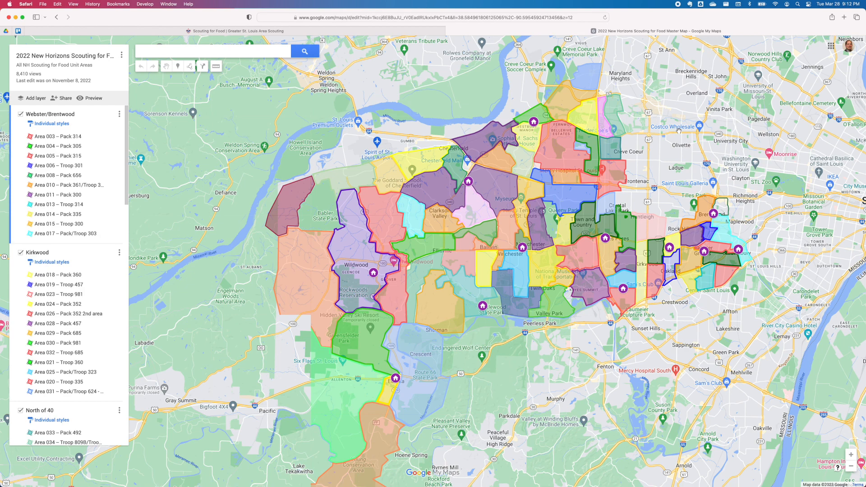
pyautogui.moveTo(678, 130); pyautogui.dragTo(675, 134)
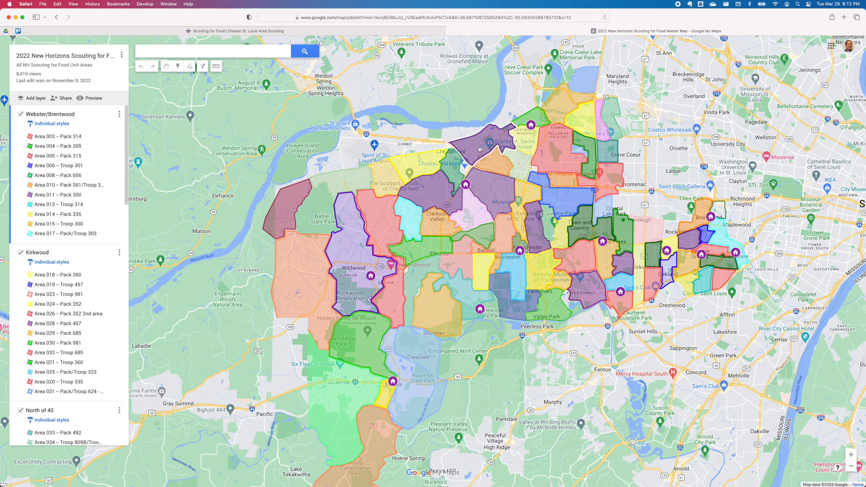
pyautogui.click(493, 194)
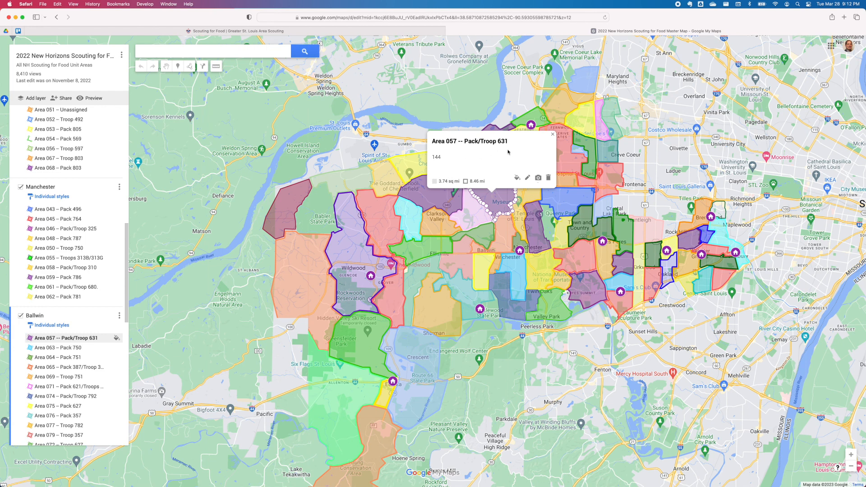
pyautogui.click(552, 134)
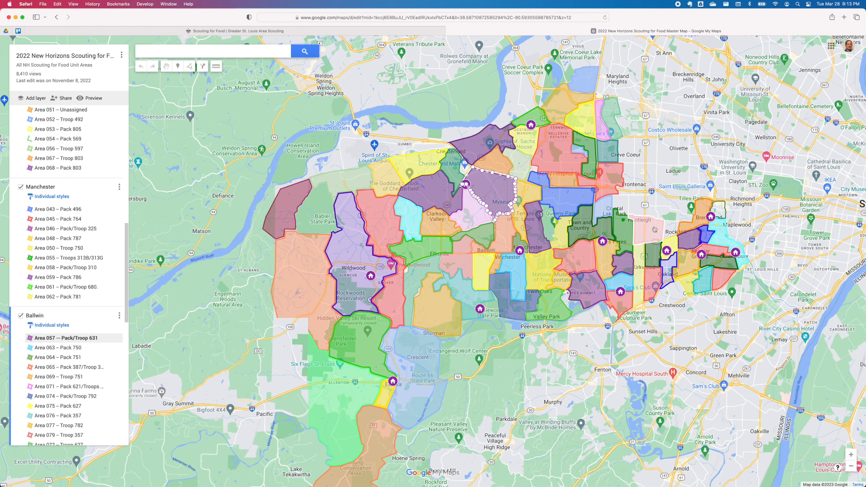
# - Examine the unit area boundaries up close, from Kirkwood and Webster Groves in the east to Wildwood in the west
pyautogui.scroll(5, 654, 228)
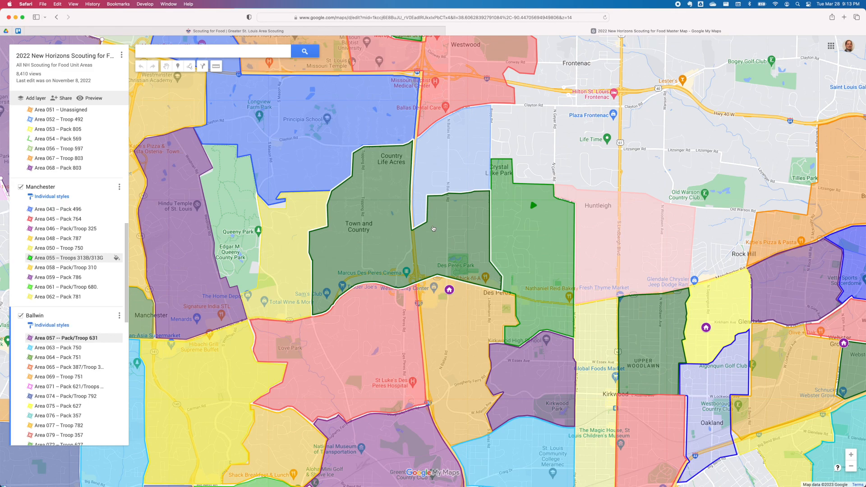
pyautogui.scroll(-5, 432, 228)
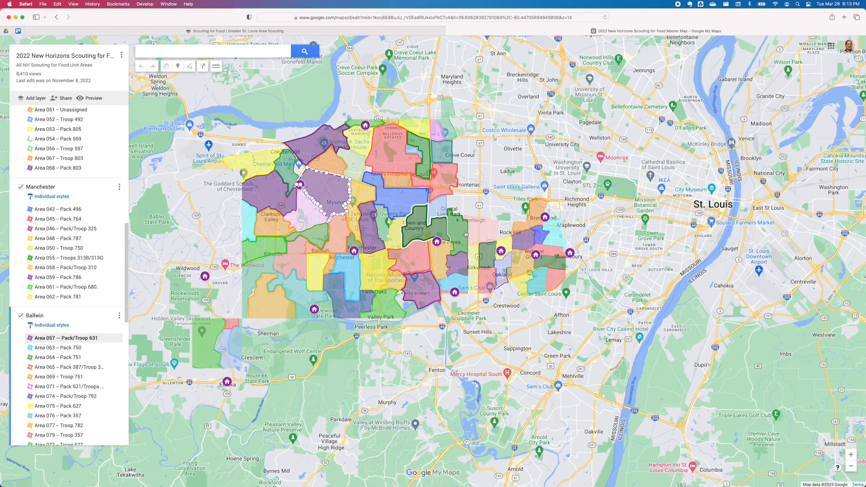
pyautogui.scroll(5, 465, 233)
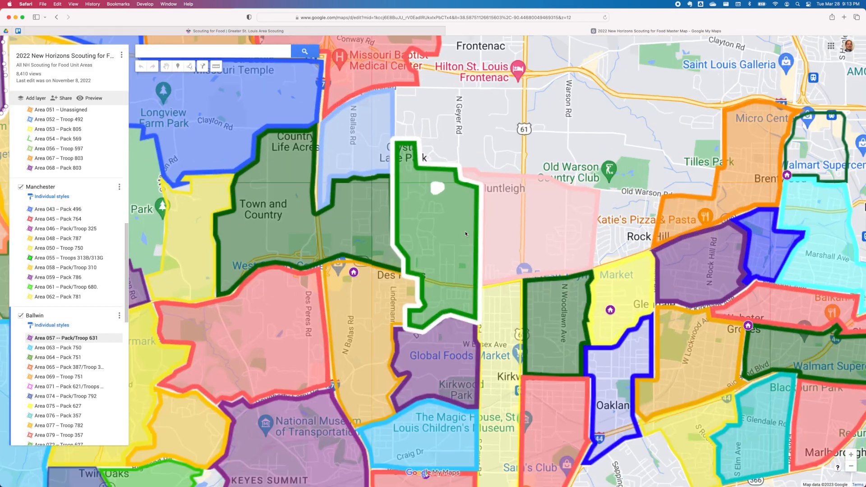
pyautogui.scroll(-3, 491, 255)
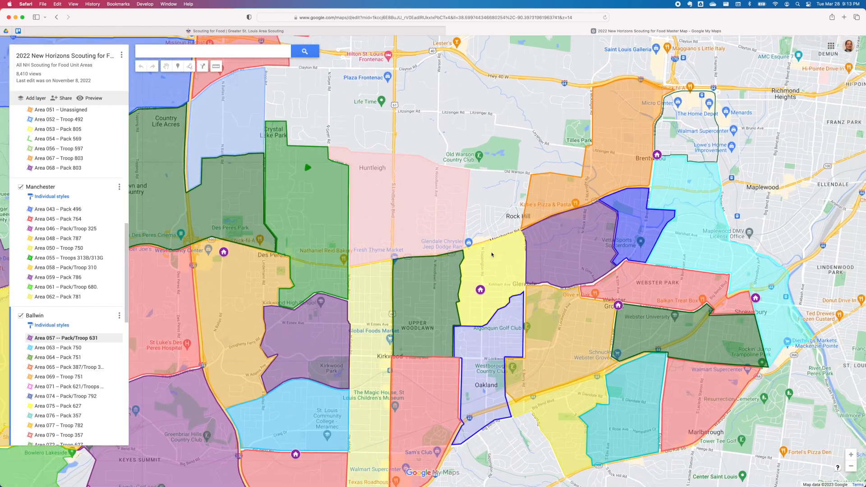
pyautogui.moveTo(491, 255); pyautogui.dragTo(420, 218)
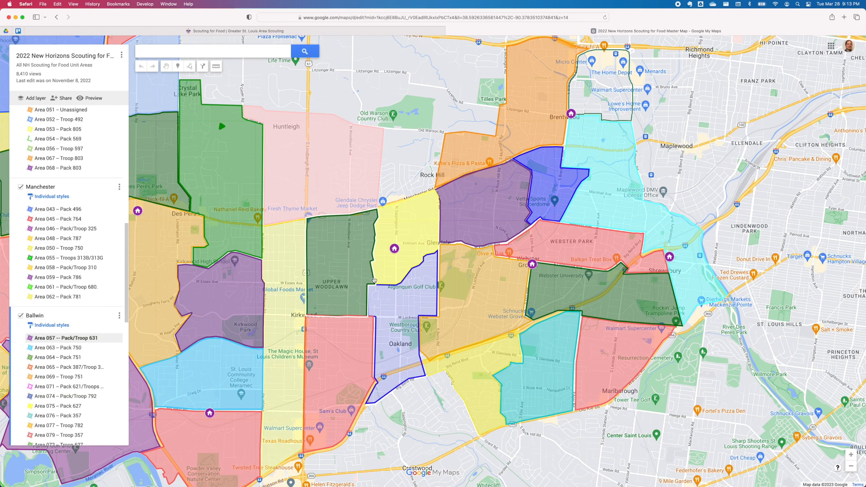
pyautogui.scroll(-3, 374, 280)
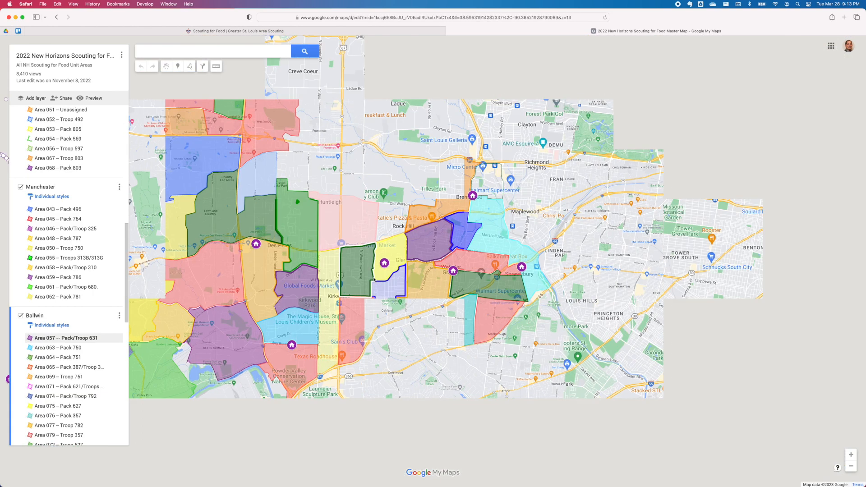
pyautogui.moveTo(374, 280); pyautogui.dragTo(581, 251)
pyautogui.moveTo(835, 232); pyautogui.dragTo(841, 228)
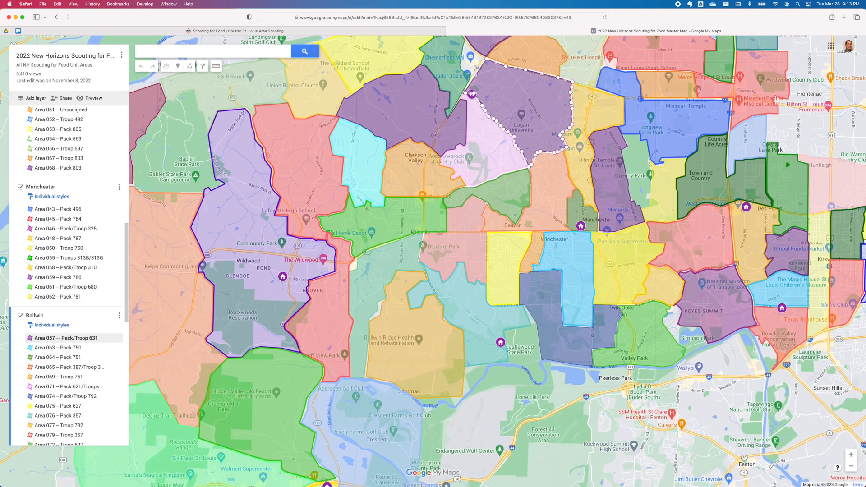
pyautogui.moveTo(304, 200); pyautogui.dragTo(442, 198)
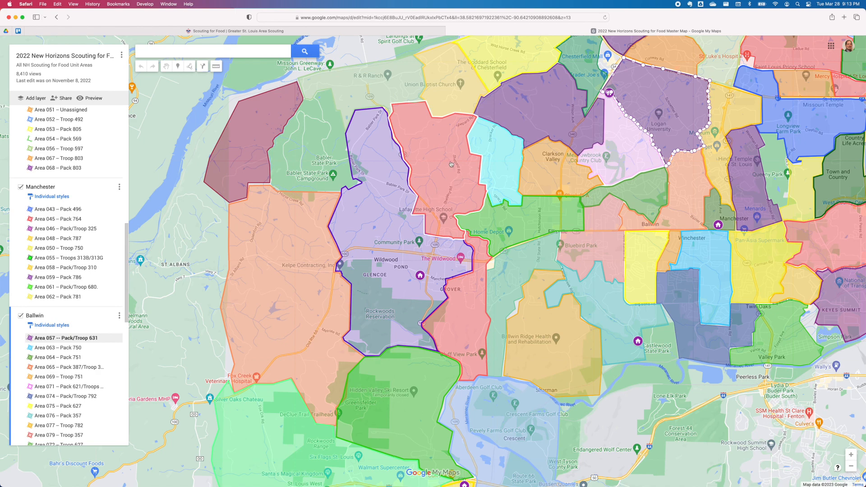
pyautogui.scroll(5, 451, 164)
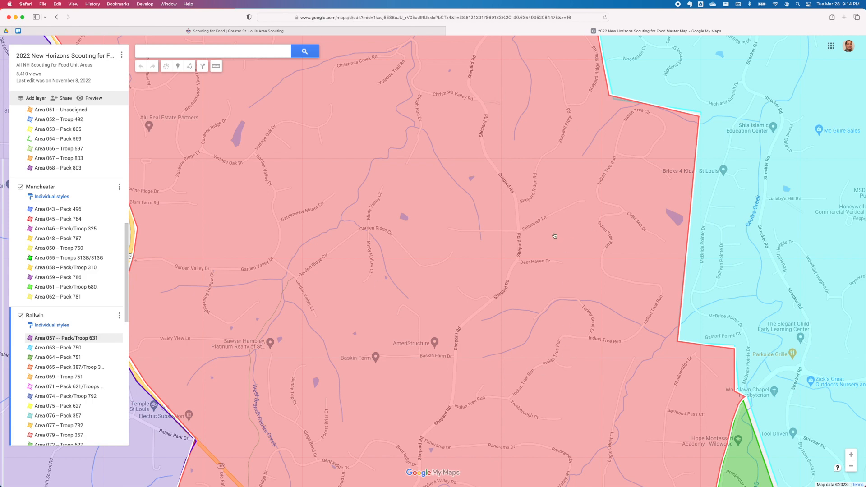
pyautogui.scroll(-3, 554, 236)
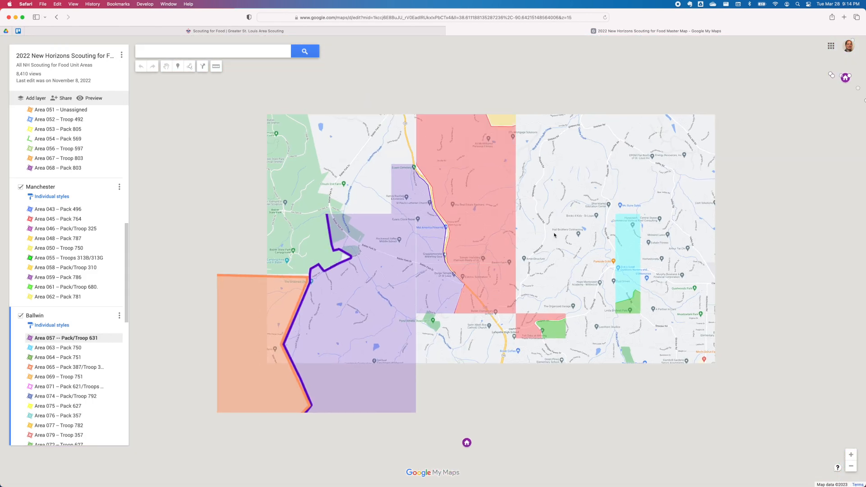
pyautogui.scroll(-2, 554, 235)
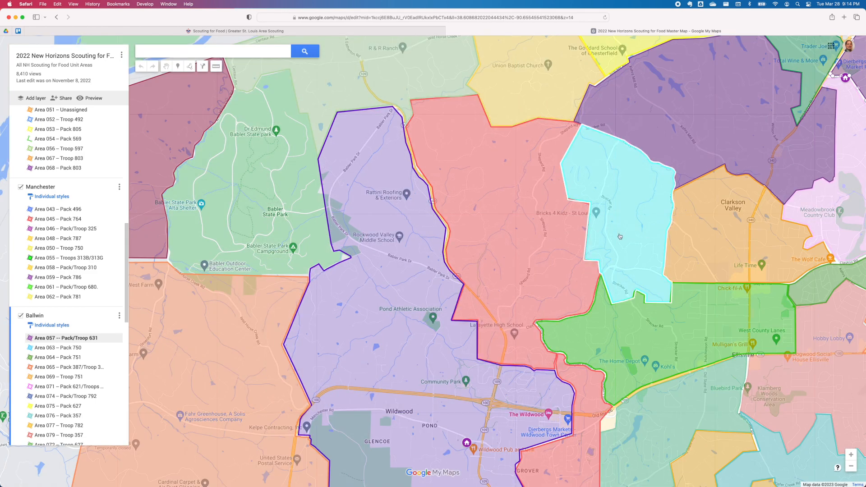
pyautogui.scroll(-2, 620, 236)
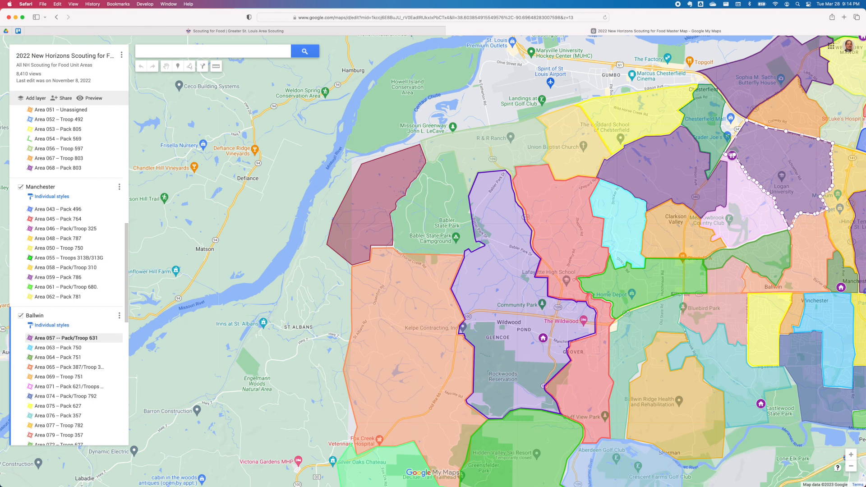
# - View the details of the Area 093 -- Troop 567 and Area 076 -- Pack 357 territories, and close them
pyautogui.click(636, 285)
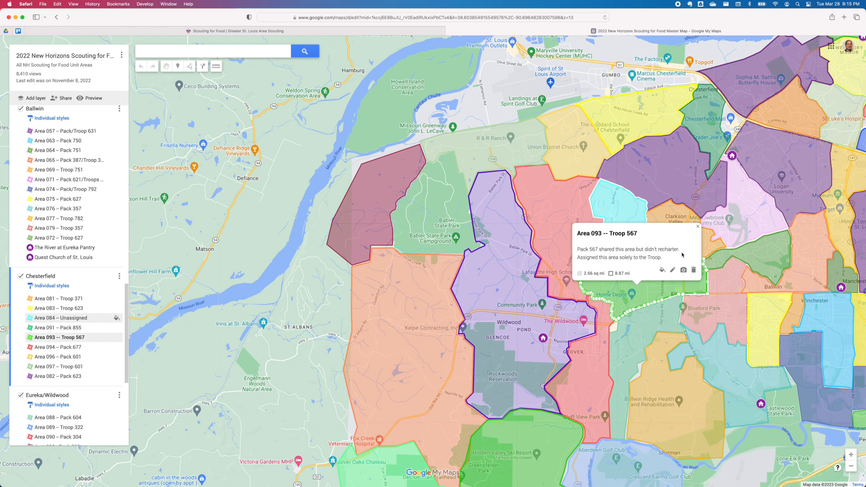
pyautogui.click(725, 343)
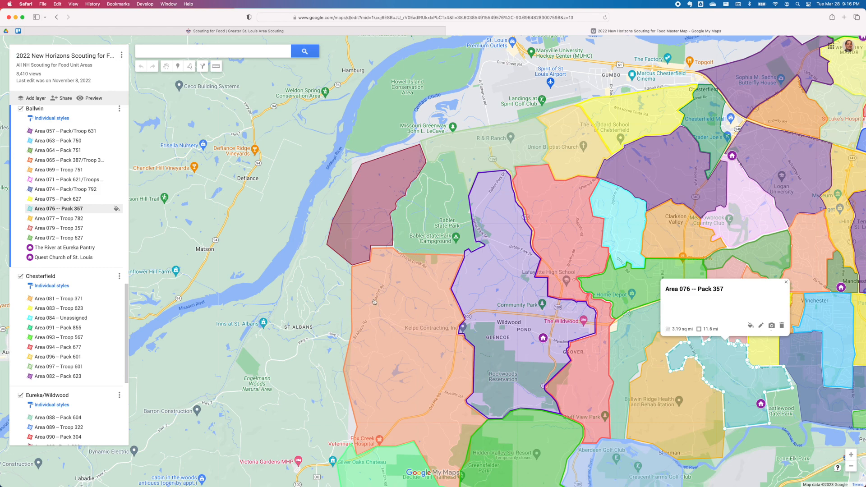
pyautogui.click(327, 292)
# - View the details of the Metro West No. 2 collection center marker, and close them
pyautogui.scroll(-5, 328, 292)
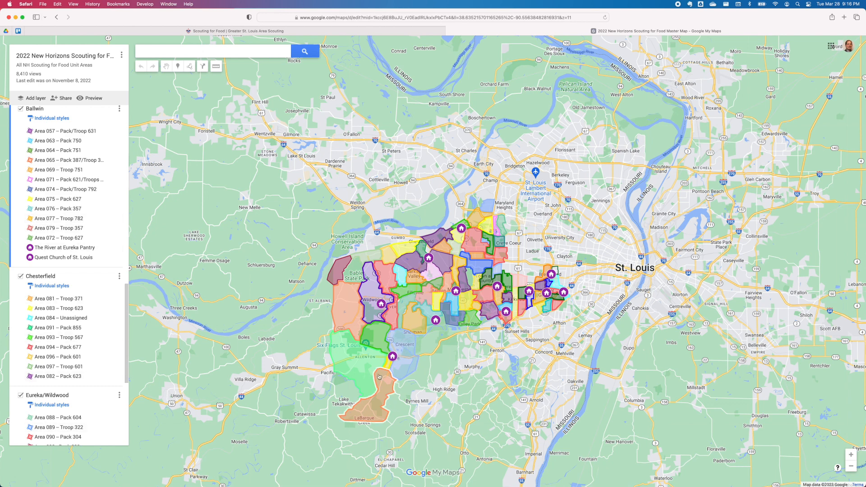
pyautogui.click(435, 321)
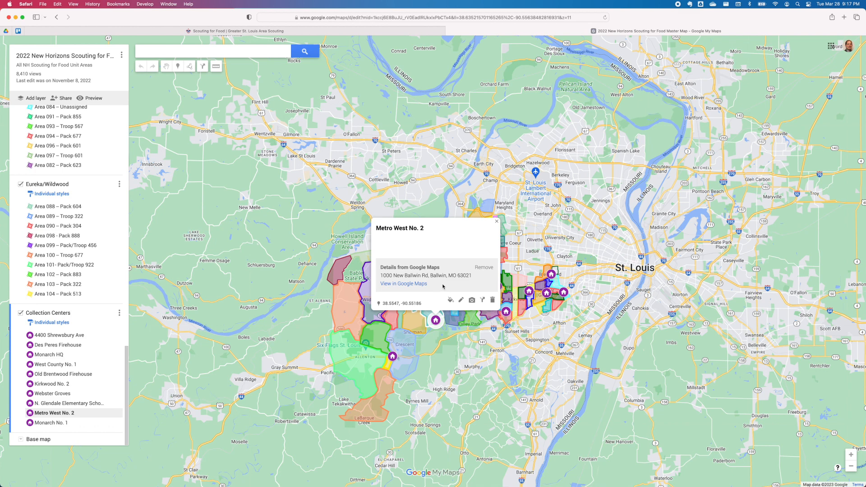
pyautogui.click(497, 221)
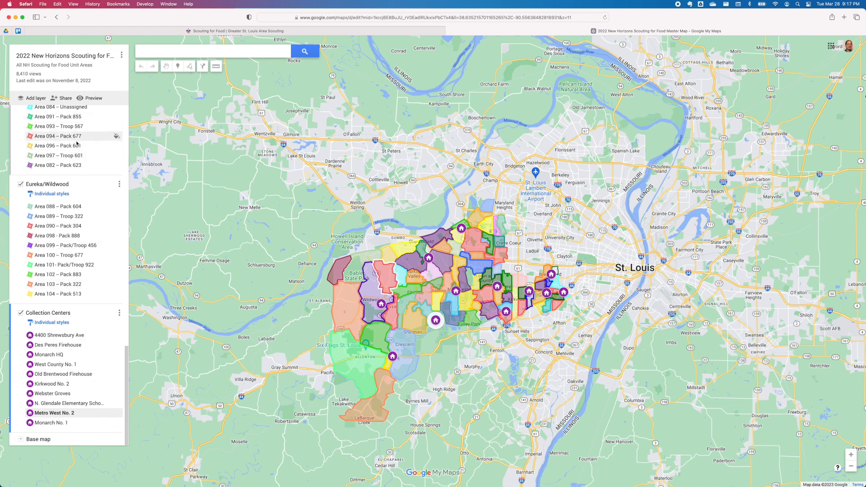
# - Open the details of Area 017 -- Pack/Troop 303 in the Webster/Brentwood layer
pyautogui.scroll(3, 77, 140)
pyautogui.scroll(10, 77, 143)
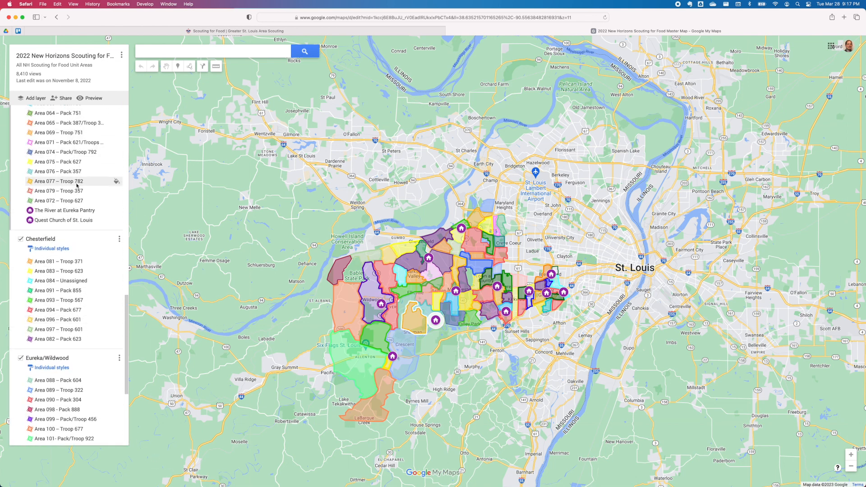
pyautogui.scroll(10, 77, 185)
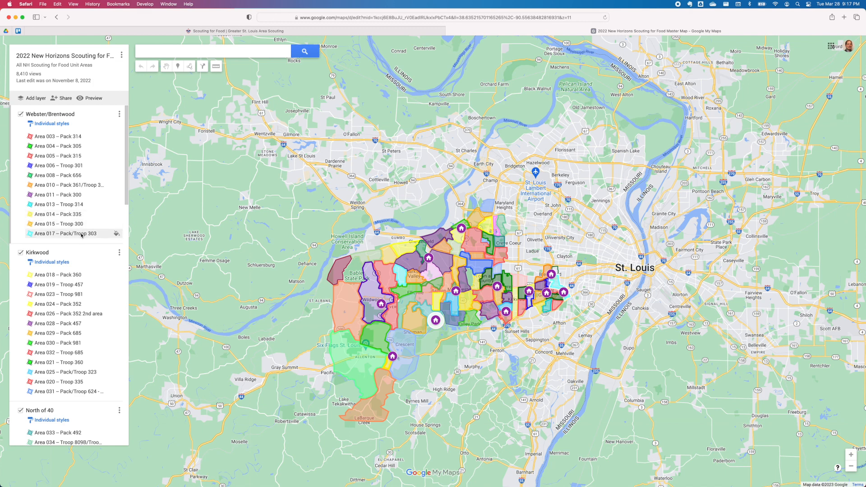
pyautogui.click(82, 234)
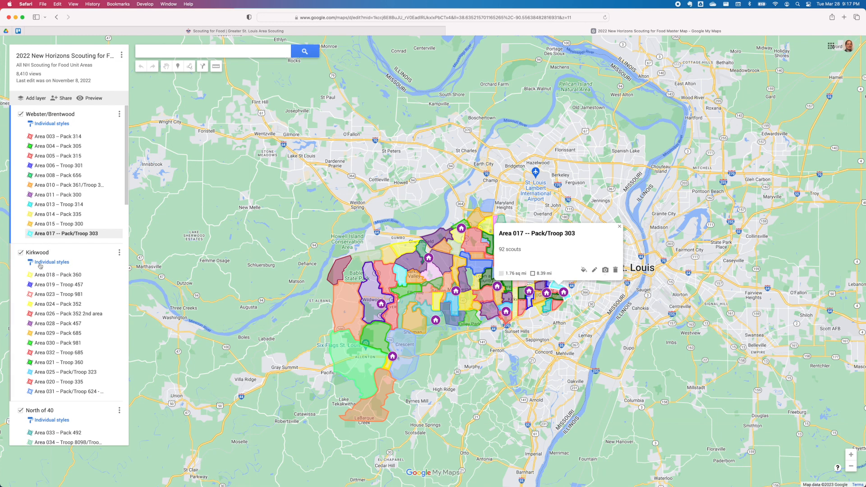
# - Review the areas listed in the remaining map layers, from Kirkwood down to Collection Centers
pyautogui.scroll(-3, 62, 319)
pyautogui.scroll(-8, 62, 319)
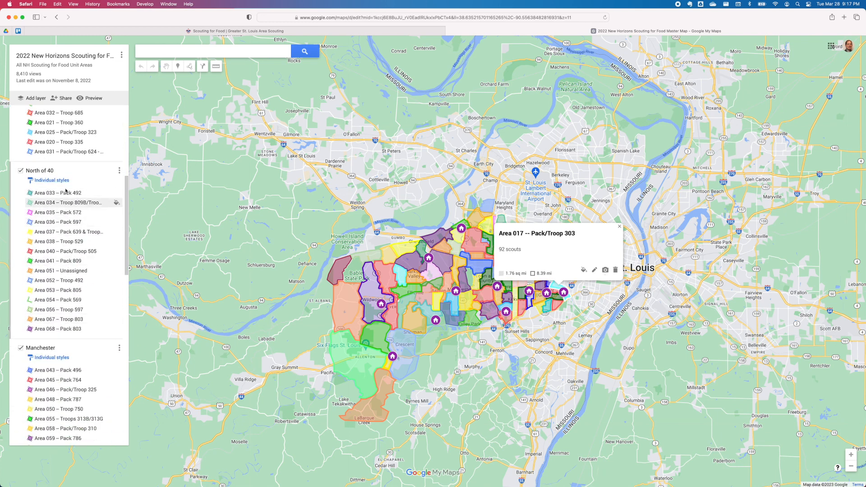
pyautogui.scroll(-7, 74, 300)
pyautogui.scroll(-4, 76, 302)
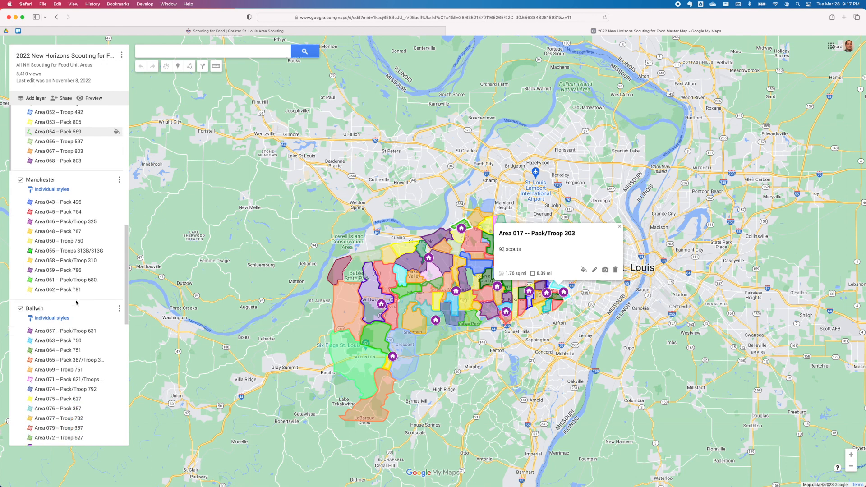
pyautogui.scroll(-8, 84, 315)
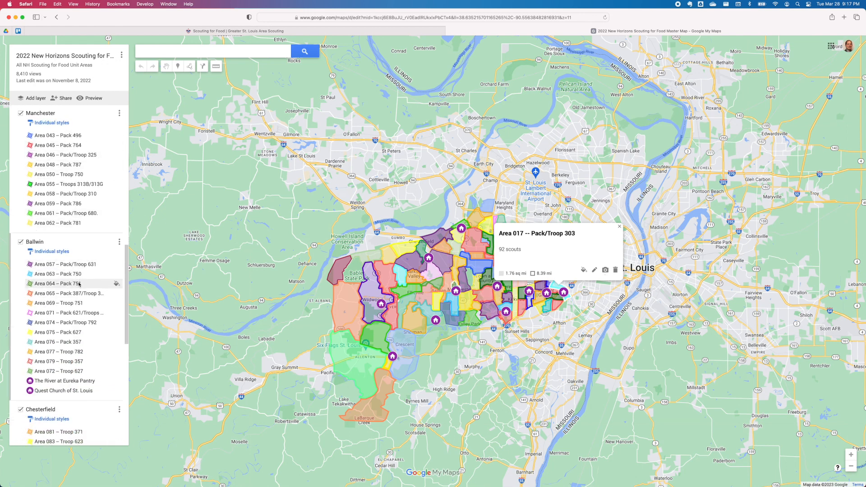
pyautogui.scroll(-6, 76, 360)
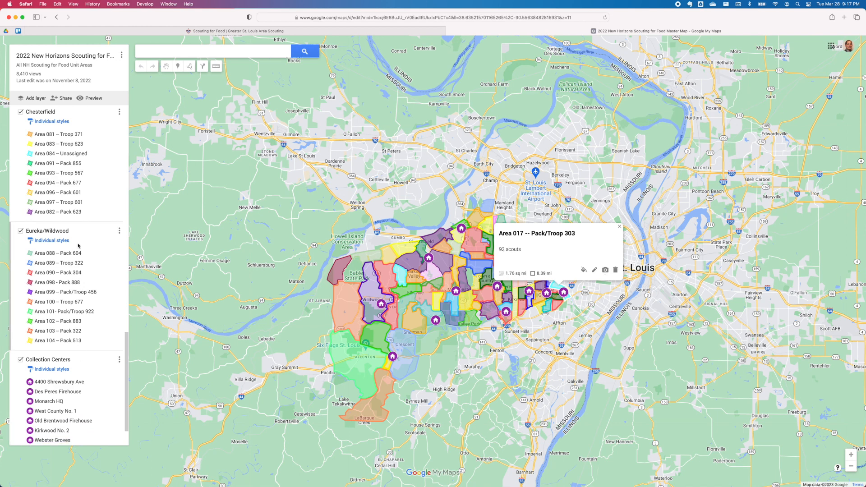
# - Return to the Webster/Brentwood layer at the start of the layer list and close the Area 017 -- Pack/Troop 303 details
pyautogui.scroll(15, 78, 246)
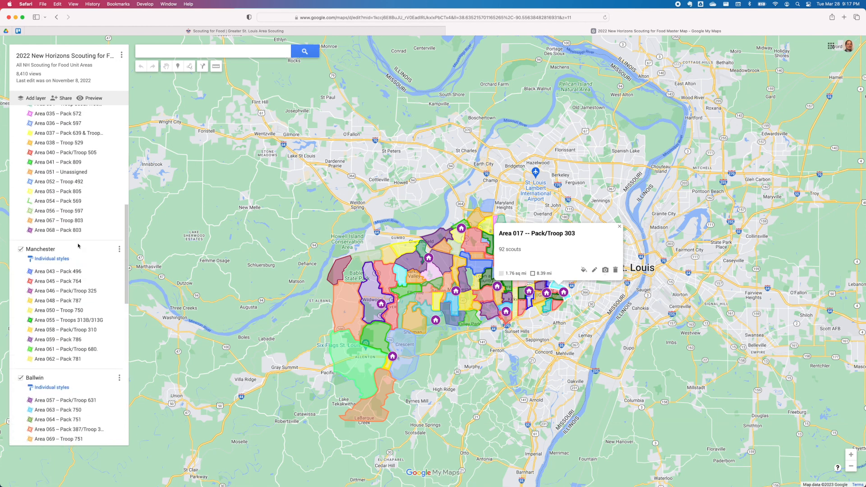
pyautogui.scroll(7, 78, 246)
pyautogui.scroll(5, 78, 245)
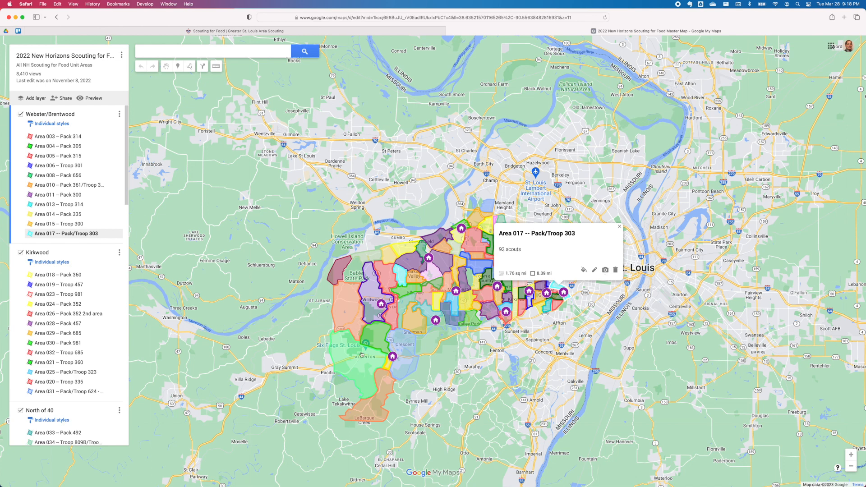
pyautogui.click(619, 227)
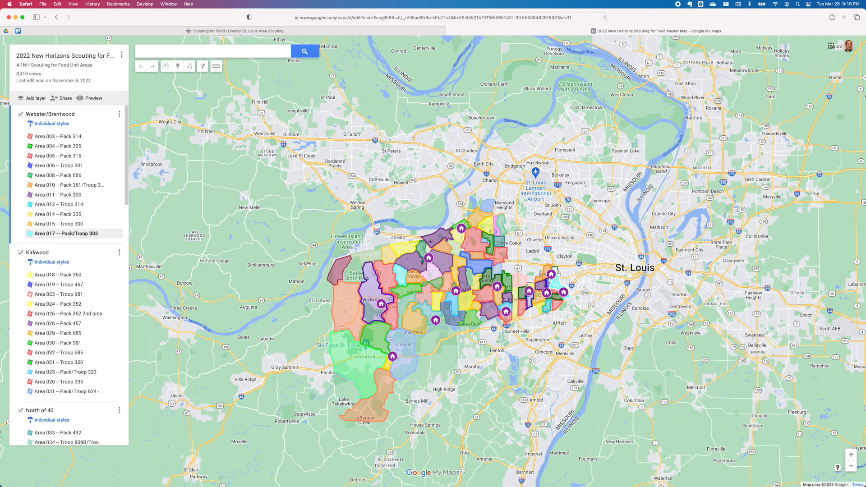
# - Examine the unit territories and collection centers across the St. Louis area, both close up and within the wider region
pyautogui.scroll(5, 290, 281)
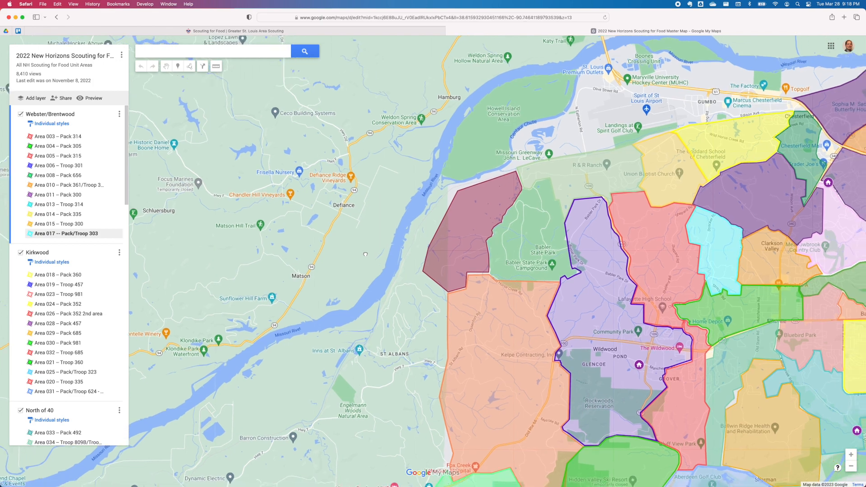
pyautogui.moveTo(365, 255); pyautogui.dragTo(184, 202)
pyautogui.scroll(-5, 184, 202)
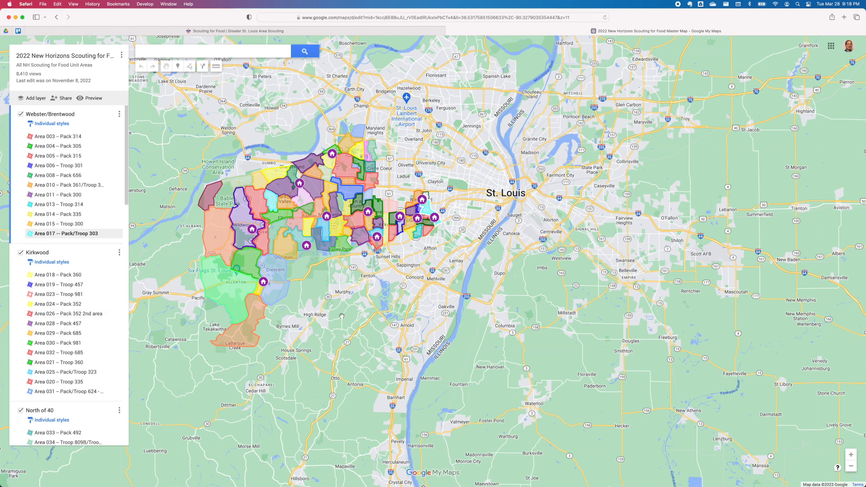
pyautogui.scroll(-10, 446, 177)
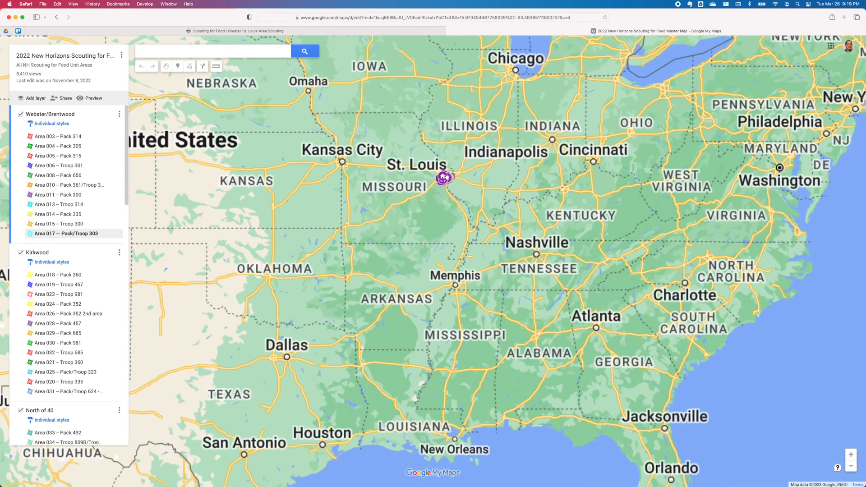
pyautogui.scroll(6, 446, 177)
pyautogui.scroll(3, 446, 177)
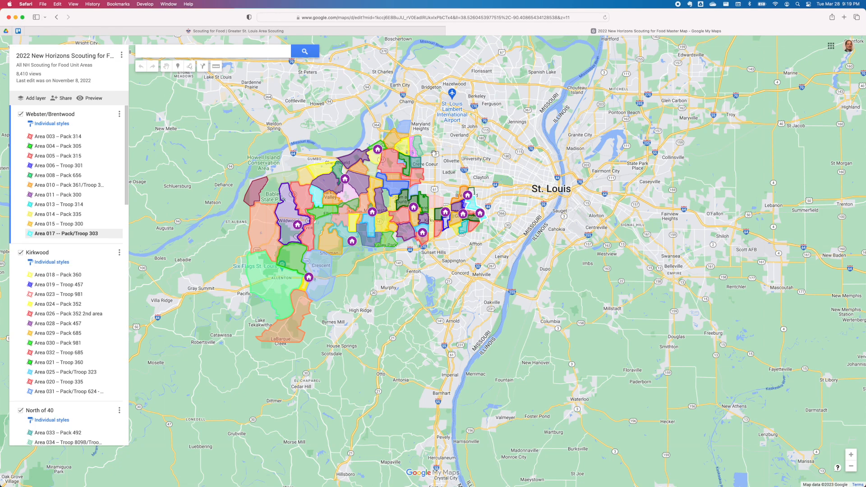
pyautogui.moveTo(434, 153); pyautogui.dragTo(534, 169)
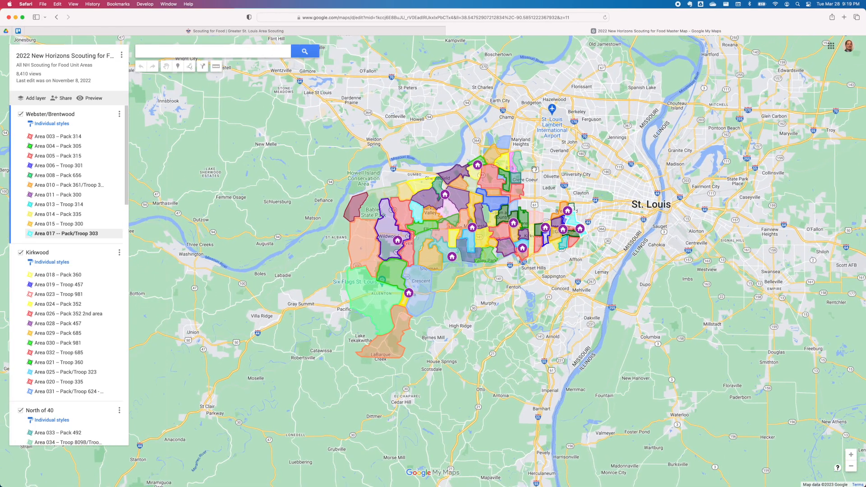
pyautogui.scroll(2, 534, 169)
pyautogui.moveTo(534, 168); pyautogui.dragTo(653, 121)
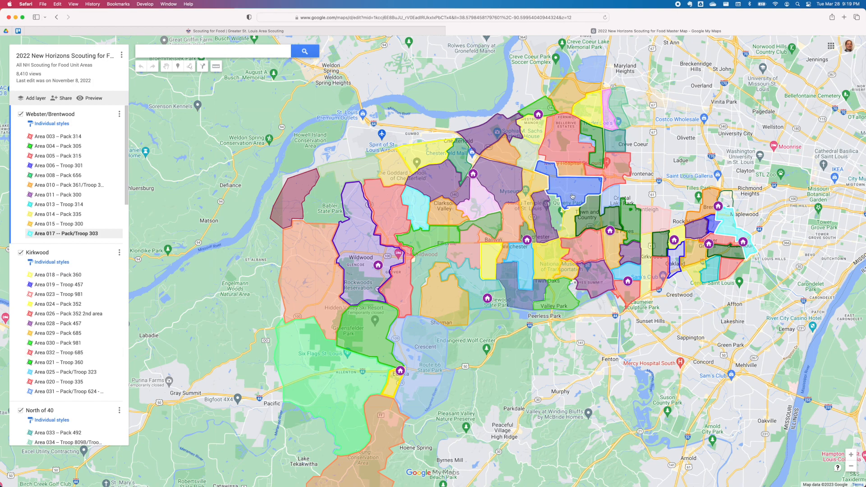
pyautogui.scroll(8, 573, 196)
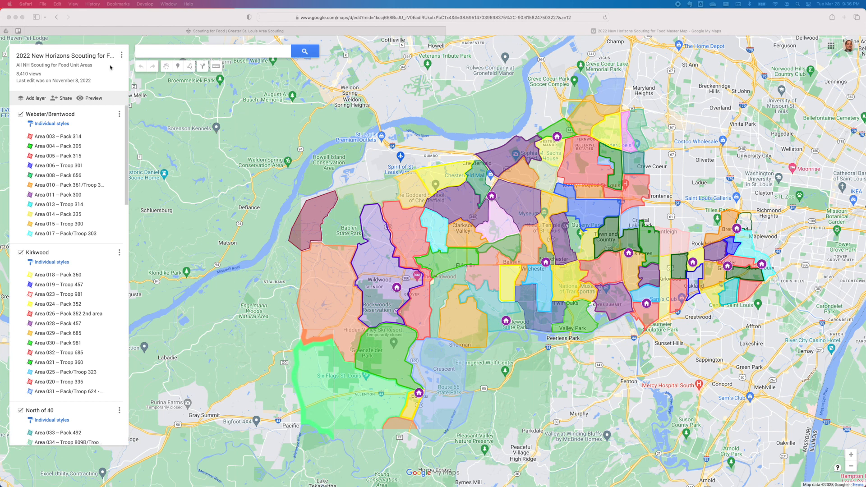
# - Go back to the My Maps overview and create a new map framed on the western St. Louis area
pyautogui.click(57, 18)
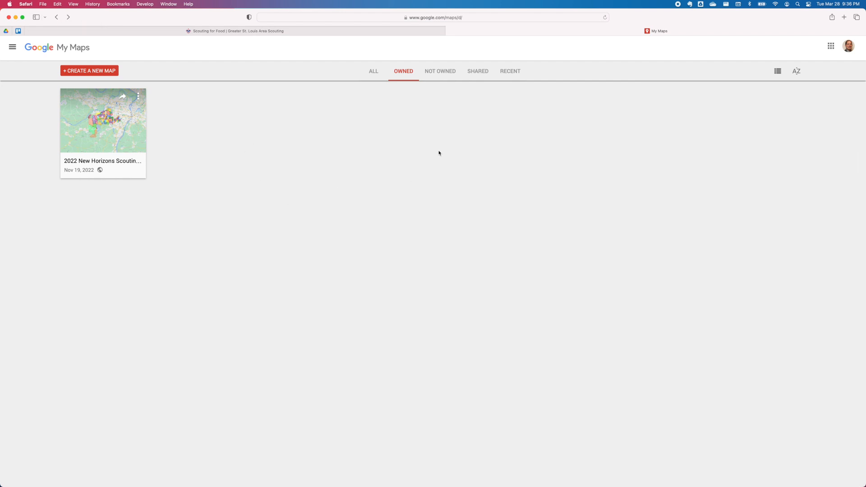
pyautogui.click(90, 72)
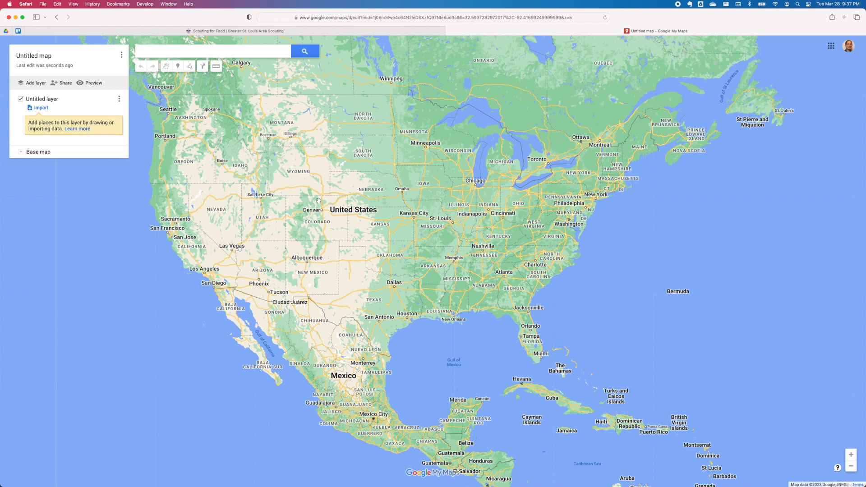
pyautogui.scroll(-6, 319, 200)
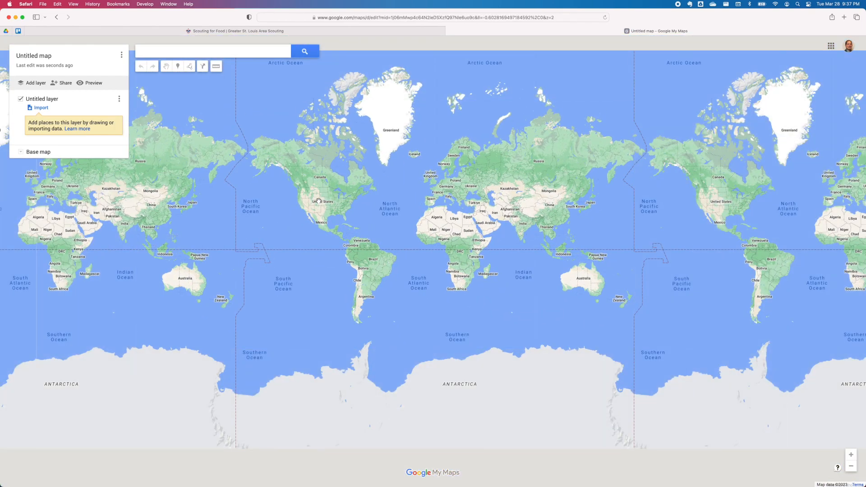
pyautogui.scroll(8, 318, 201)
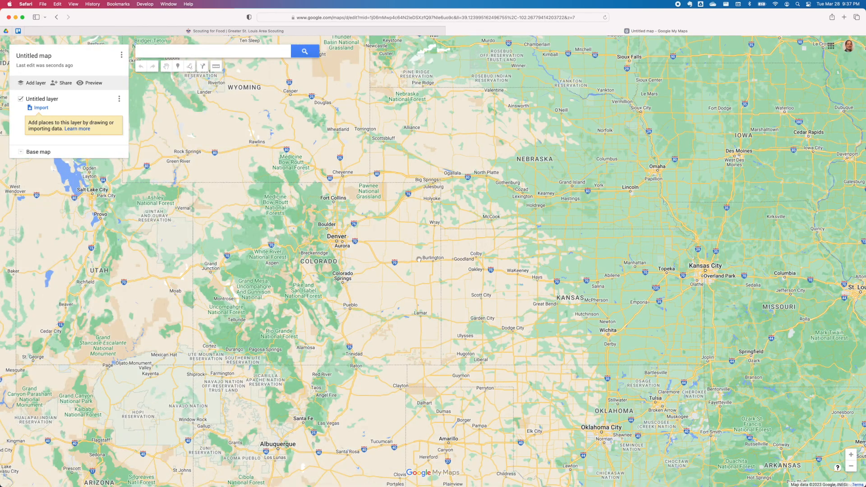
pyautogui.moveTo(504, 263); pyautogui.dragTo(327, 255)
pyautogui.moveTo(532, 266); pyautogui.dragTo(279, 246)
pyautogui.moveTo(388, 255); pyautogui.dragTo(322, 271)
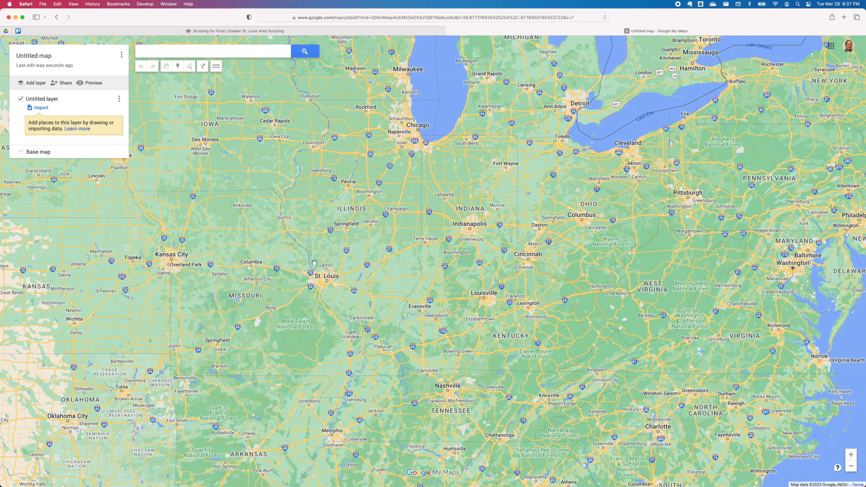
pyautogui.scroll(1, 314, 262)
pyautogui.scroll(4, 314, 262)
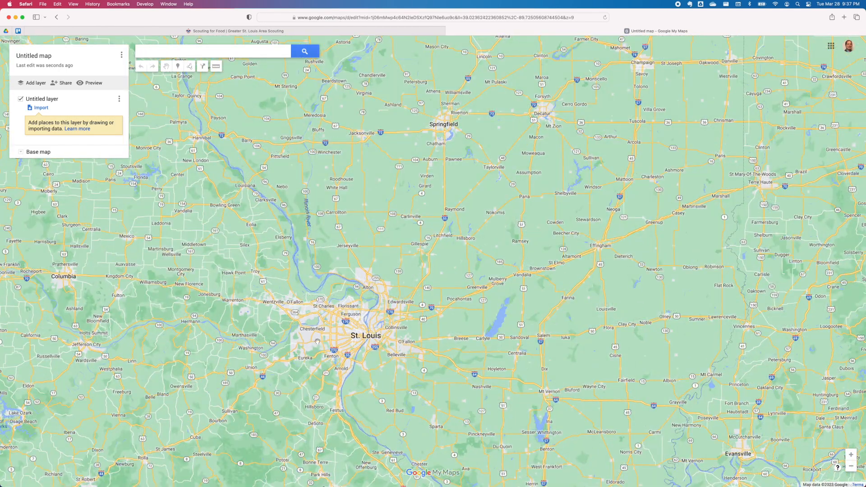
pyautogui.scroll(5, 322, 337)
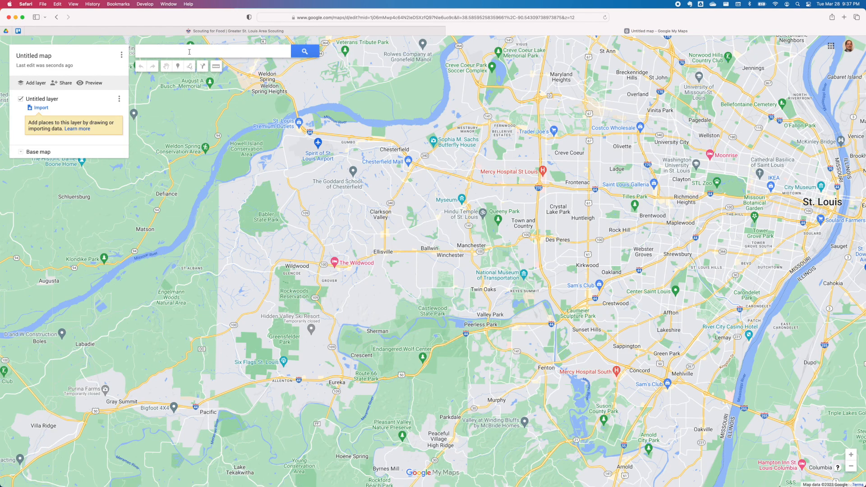
# - Set the new map's title to "Test Map for SFF" and save it
pyautogui.click(63, 57)
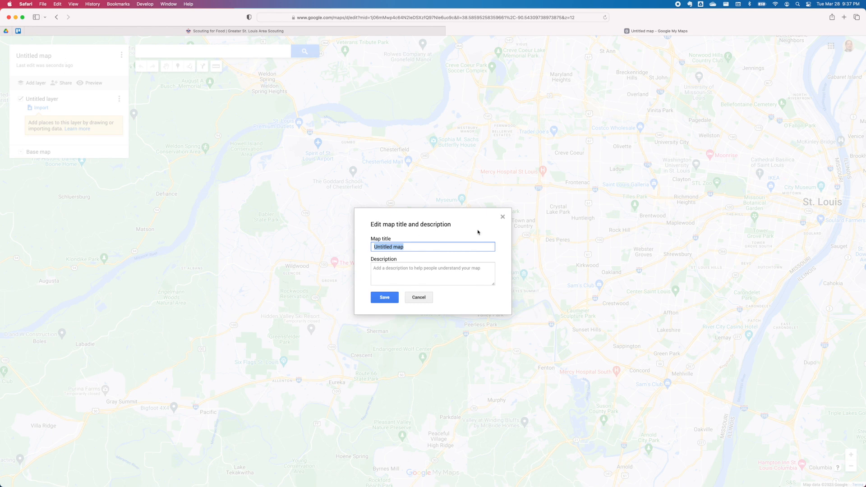
pyautogui.write('Test Map fo')
pyautogui.write('FF')
pyautogui.click(385, 299)
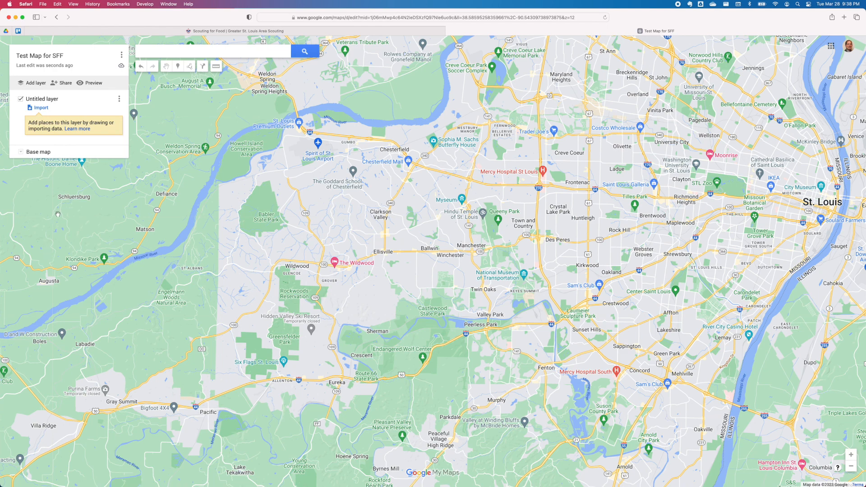
# - Rename the map's untitled layer to "Kirkwood"
pyautogui.click(52, 99)
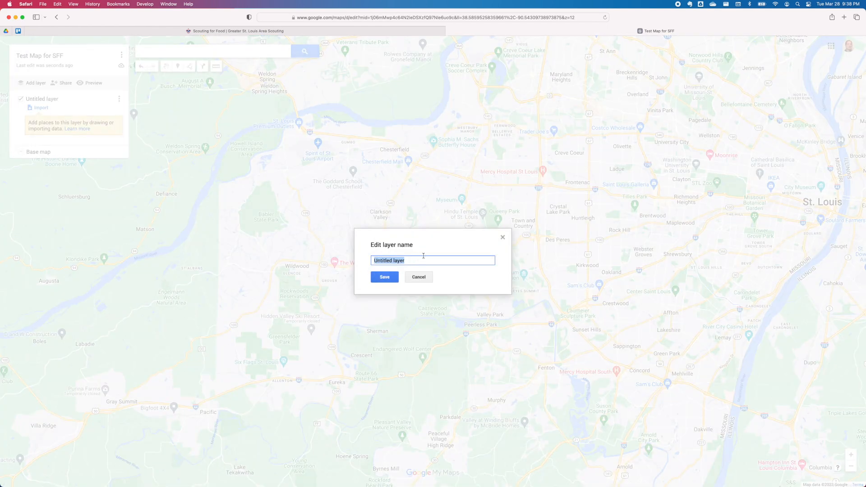
pyautogui.write('Kirkwood')
pyautogui.click(398, 279)
pyautogui.doubleClick(429, 260)
pyautogui.press('BackSpace')
pyautogui.press('BackSpace')
pyautogui.press('BackSpace')
pyautogui.press('BackSpace')
pyautogui.press('BackSpace')
pyautogui.press('BackSpace')
pyautogui.press('BackSpace')
pyautogui.press('BackSpace')
pyautogui.write('d')
pyautogui.press('Return')
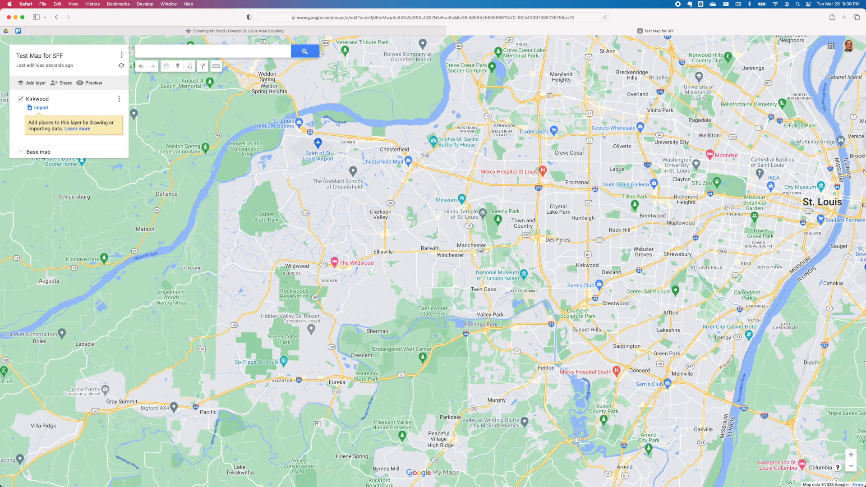
# - Add a second layer and name it "Webster Groves"
pyautogui.click(35, 83)
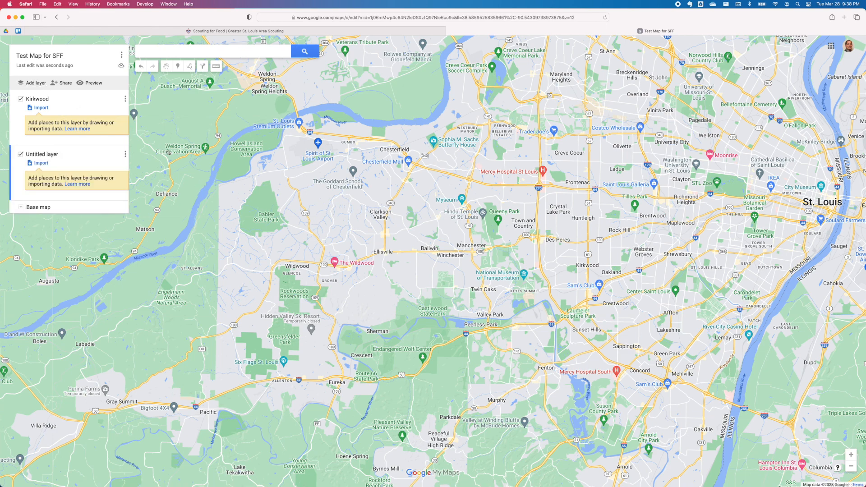
pyautogui.click(54, 156)
pyautogui.click(53, 158)
pyautogui.moveTo(416, 260); pyautogui.dragTo(366, 259)
pyautogui.write('Webs')
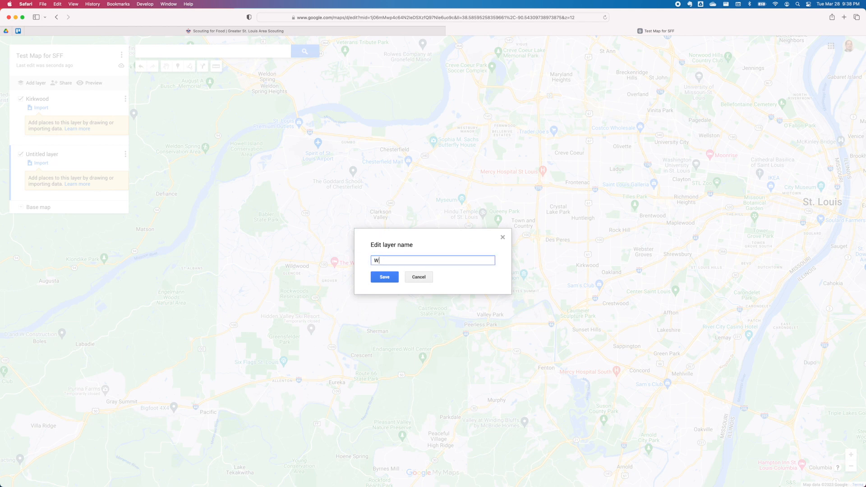
pyautogui.write('ter Groves')
pyautogui.press('Return')
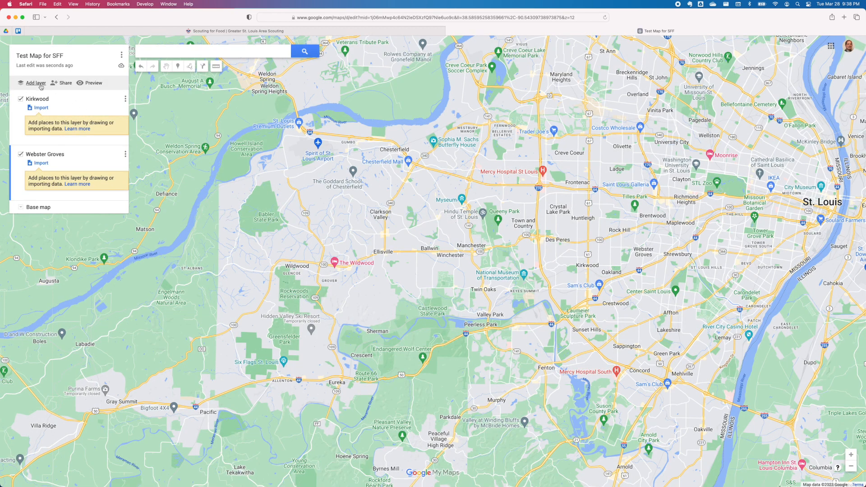
# - Add a third layer and name it "Ballwin"
pyautogui.click(36, 83)
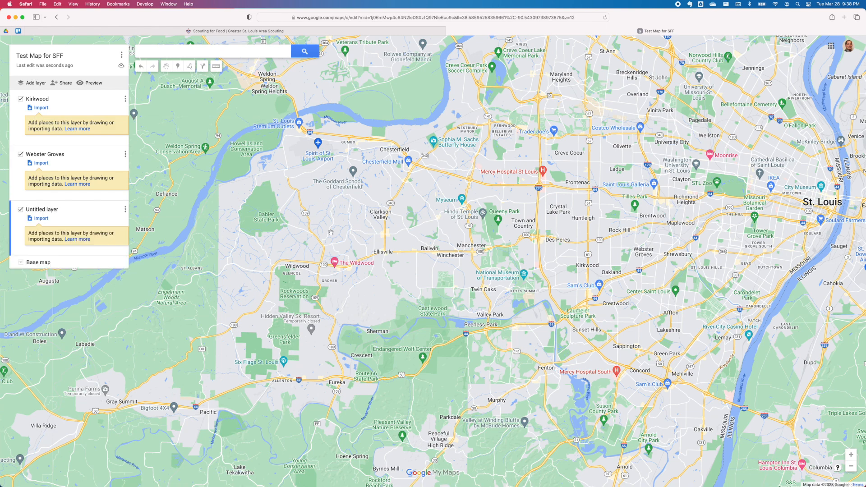
pyautogui.click(42, 210)
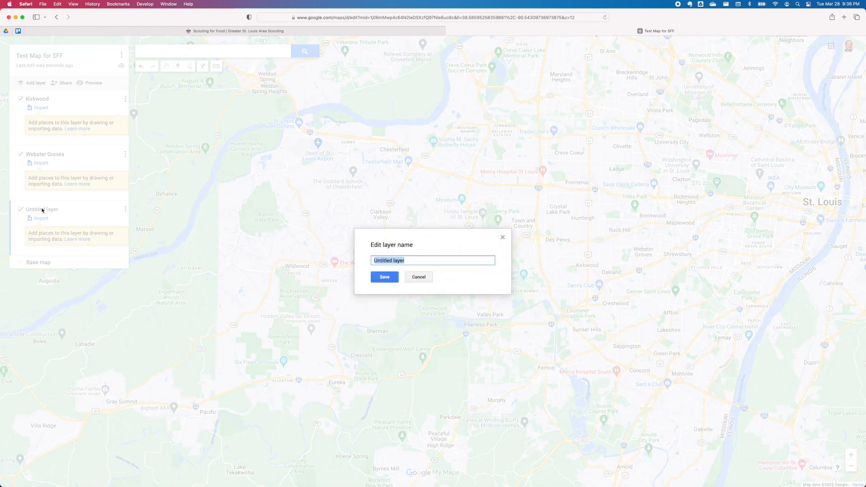
pyautogui.write('Parkway')
pyautogui.press('BackSpace')
pyautogui.press('BackSpace')
pyautogui.press('BackSpace')
pyautogui.press('BackSpace')
pyautogui.press('BackSpace')
pyautogui.press('BackSpace')
pyautogui.press('BackSpace')
pyautogui.write('Ballwin')
pyautogui.click(379, 277)
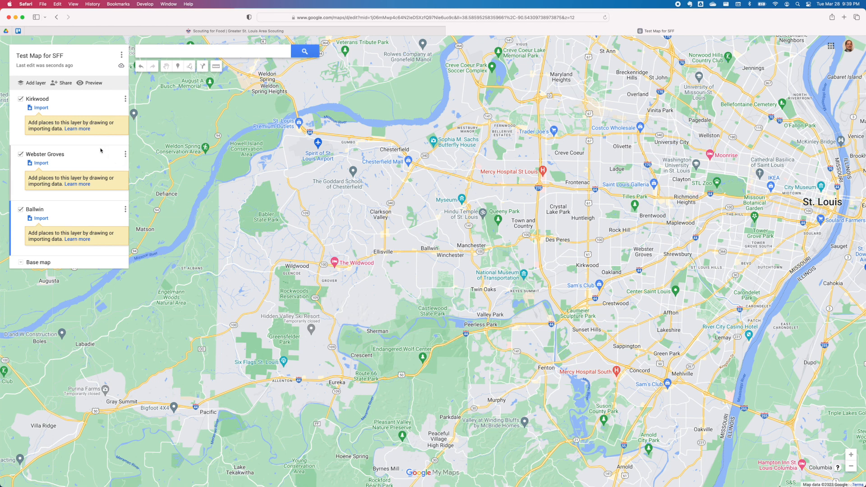
# - Draw a four-sided polygon of about 316 acres on the Kirkwood layer, between Geyer Rd and Lindbergh Blvd from Adams Ave to Big Bend Rd
pyautogui.click(59, 100)
pyautogui.scroll(3, 599, 255)
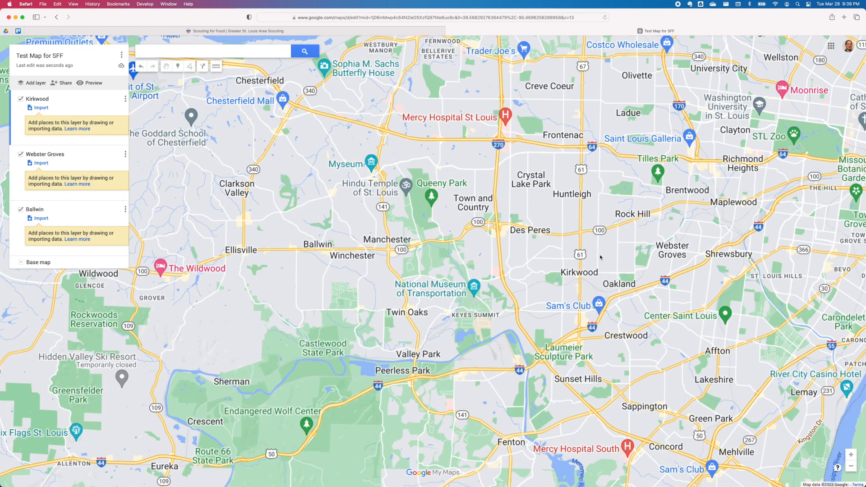
pyautogui.scroll(3, 600, 257)
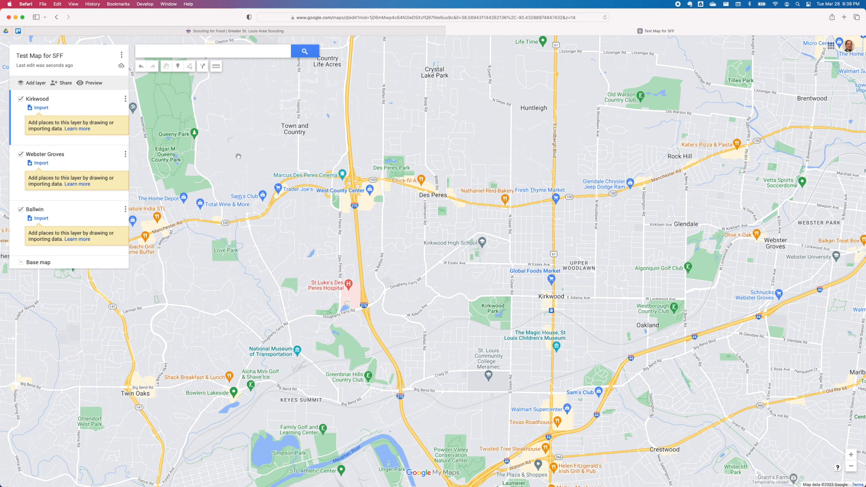
pyautogui.click(190, 67)
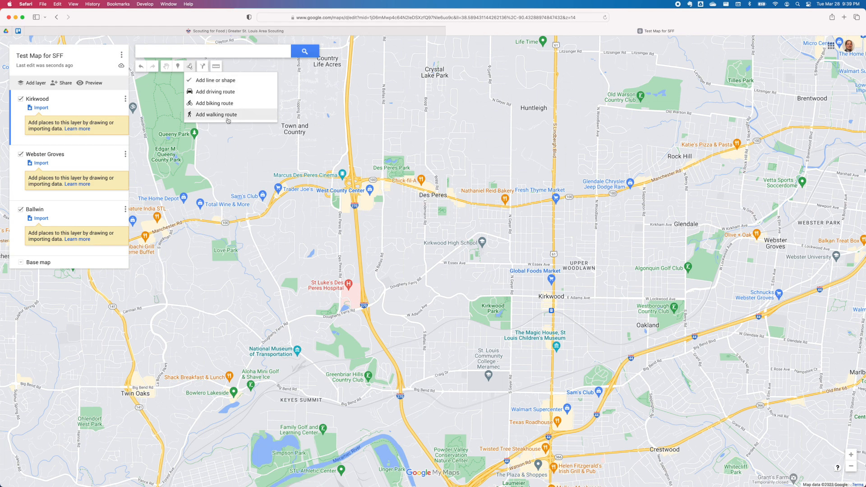
pyautogui.click(233, 80)
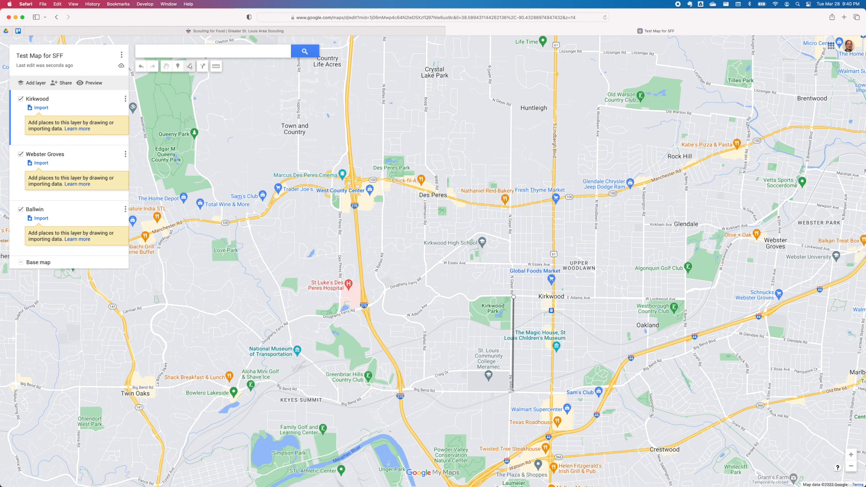
pyautogui.click(511, 390)
pyautogui.click(550, 392)
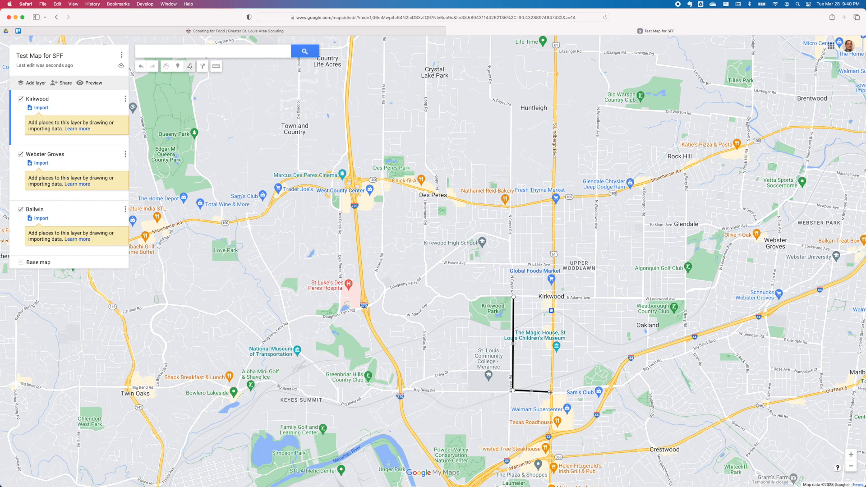
pyautogui.click(551, 298)
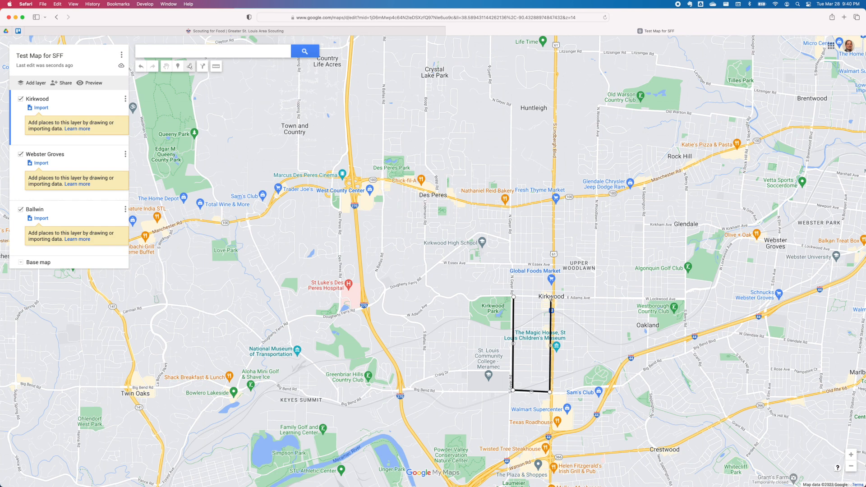
pyautogui.click(514, 298)
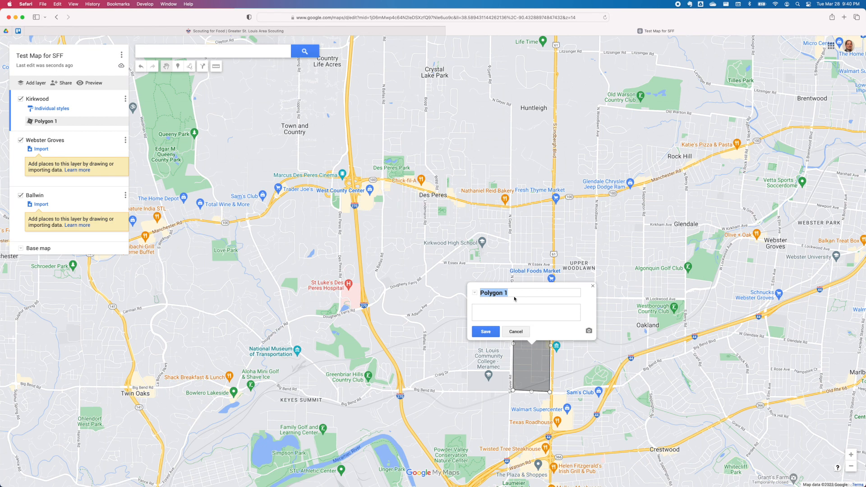
# - Name the new polygon "Area 001 - Troop 1234" and save it
pyautogui.write('Area 001 - Troop 1234')
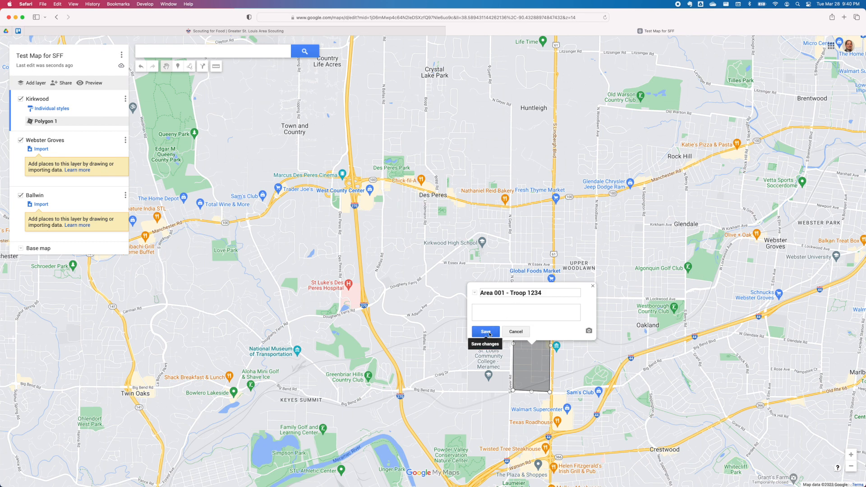
pyautogui.click(485, 332)
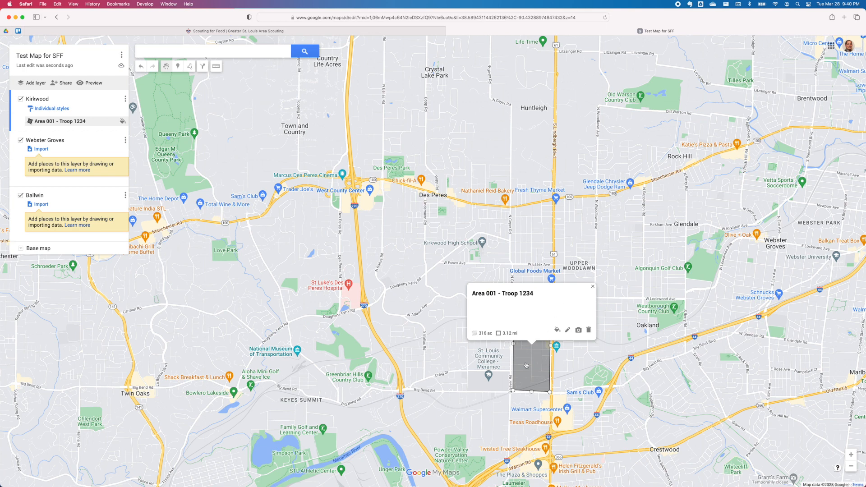
pyautogui.click(593, 287)
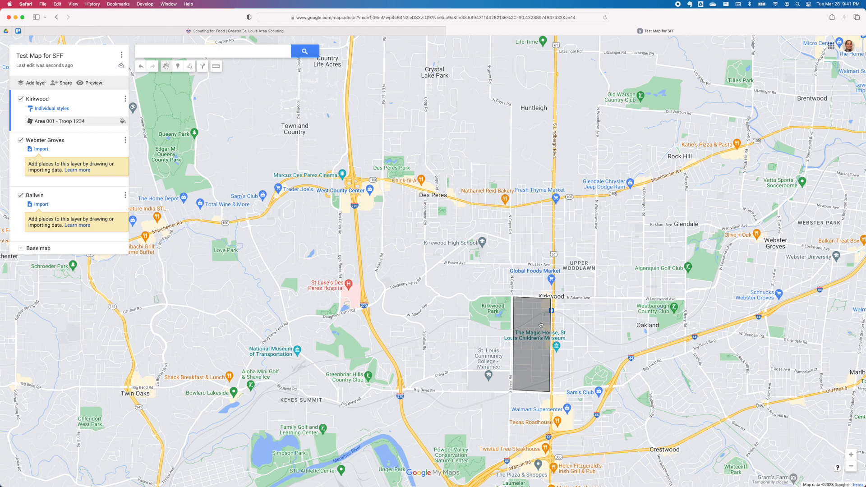
# - Recolor the Area 001 polygon yellow-orange and make its fill somewhat less transparent
pyautogui.click(535, 311)
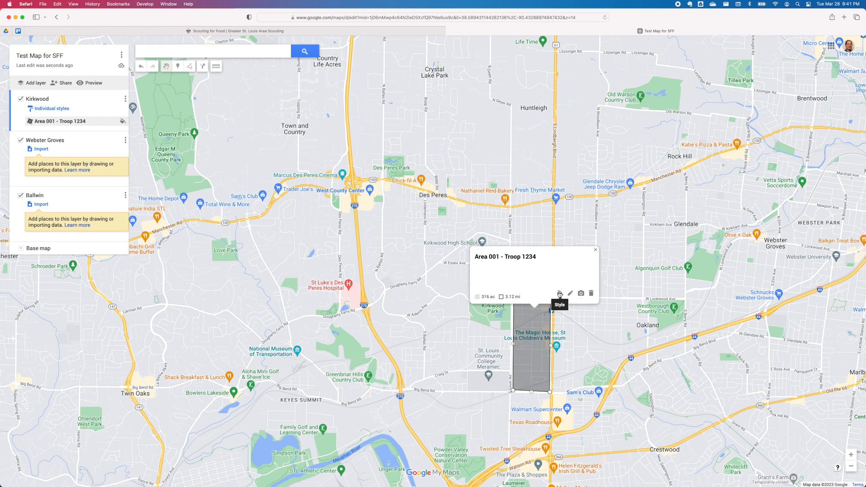
pyautogui.click(559, 294)
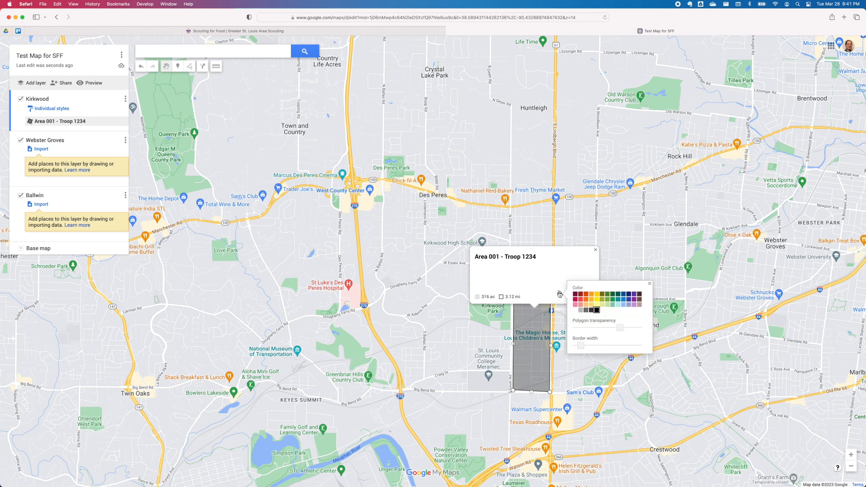
pyautogui.click(589, 299)
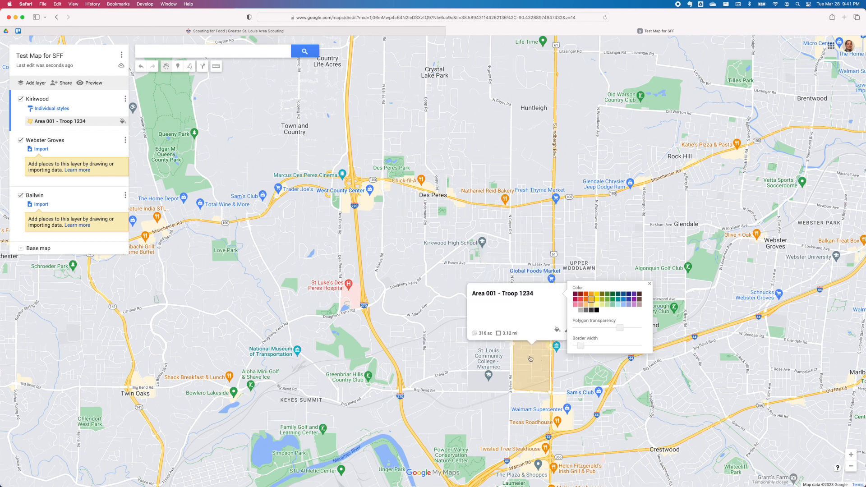
pyautogui.moveTo(620, 328); pyautogui.dragTo(579, 331)
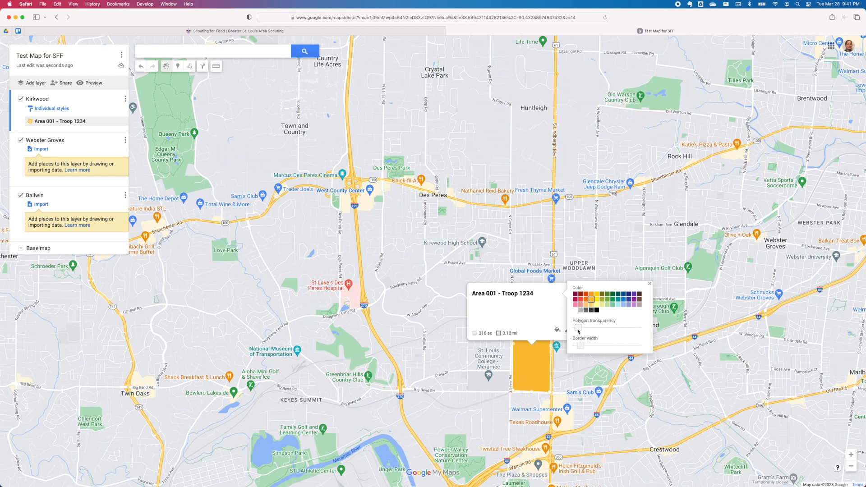
pyautogui.moveTo(579, 332); pyautogui.dragTo(607, 333)
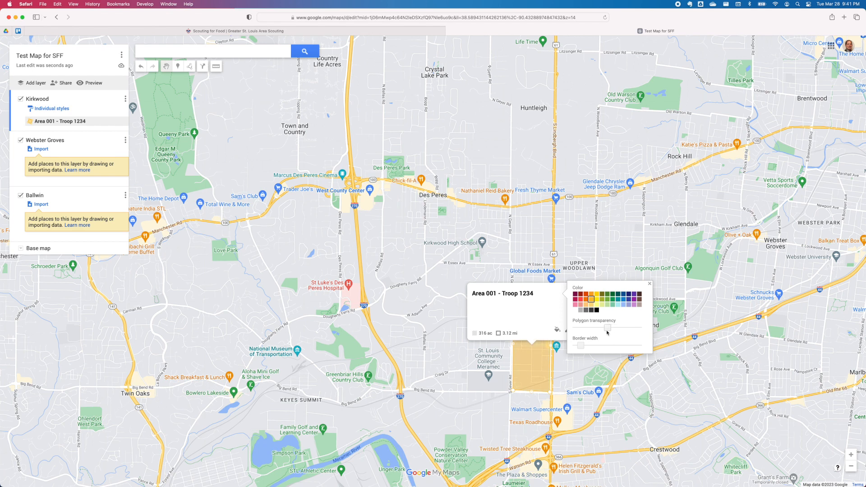
pyautogui.click(650, 283)
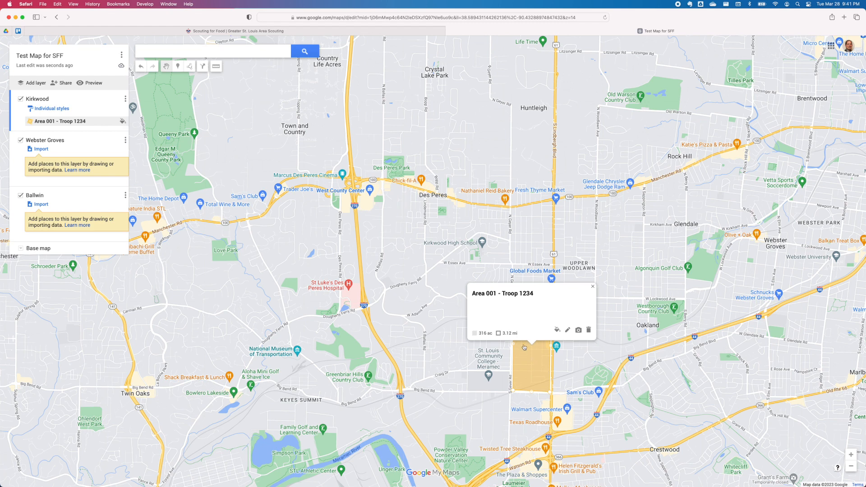
pyautogui.click(592, 287)
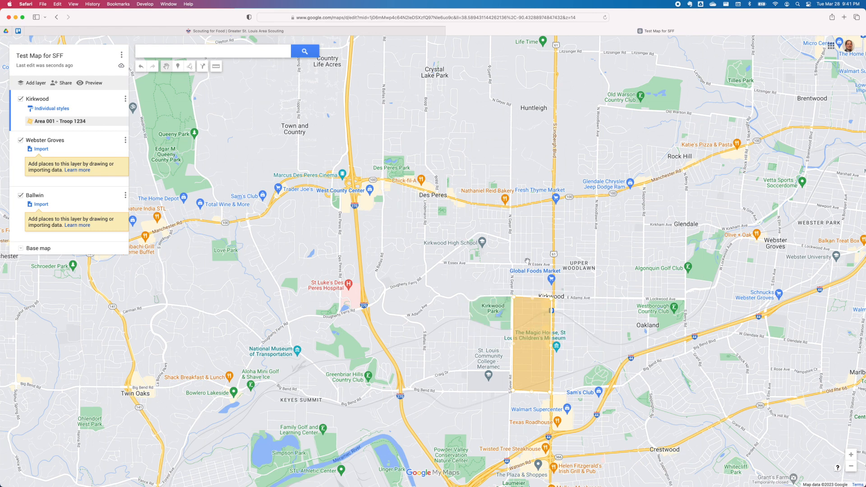
# - Draw a second polygon of about 312 acres directly north of Area 001, following Geyer Rd, Adams Ave, Lindbergh Blvd and Manchester Rd
pyautogui.click(190, 66)
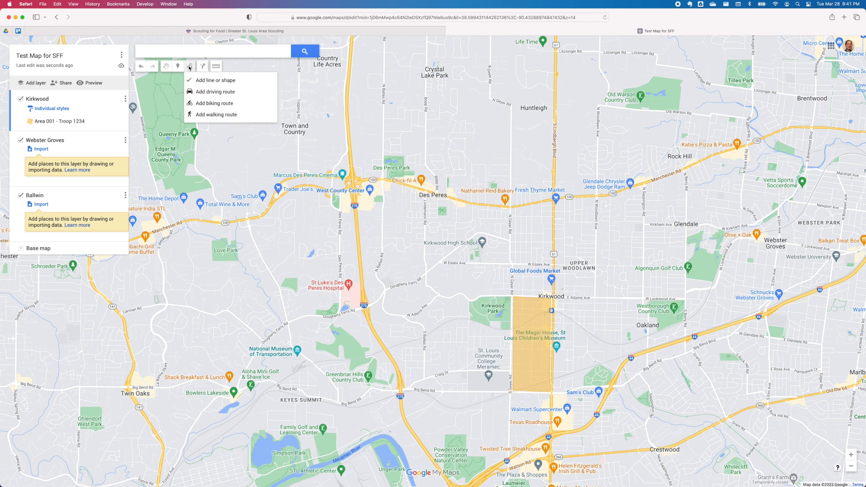
pyautogui.click(221, 80)
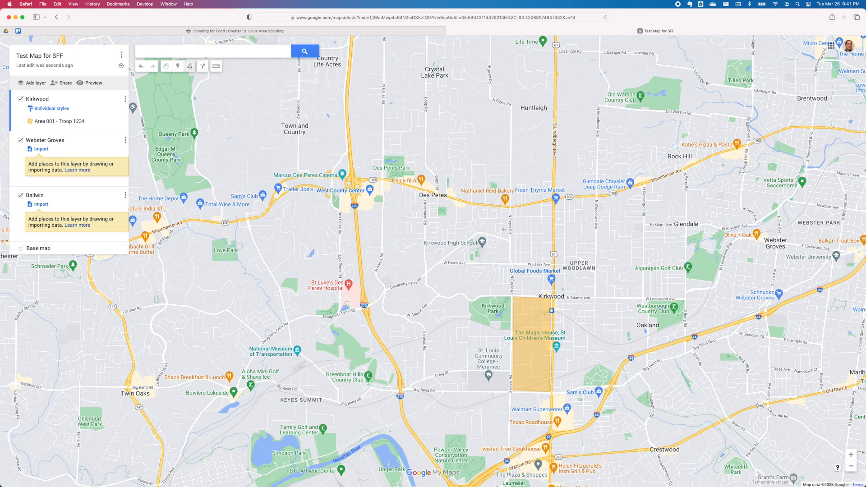
pyautogui.click(512, 207)
pyautogui.click(512, 257)
pyautogui.click(514, 263)
pyautogui.click(514, 293)
pyautogui.click(550, 296)
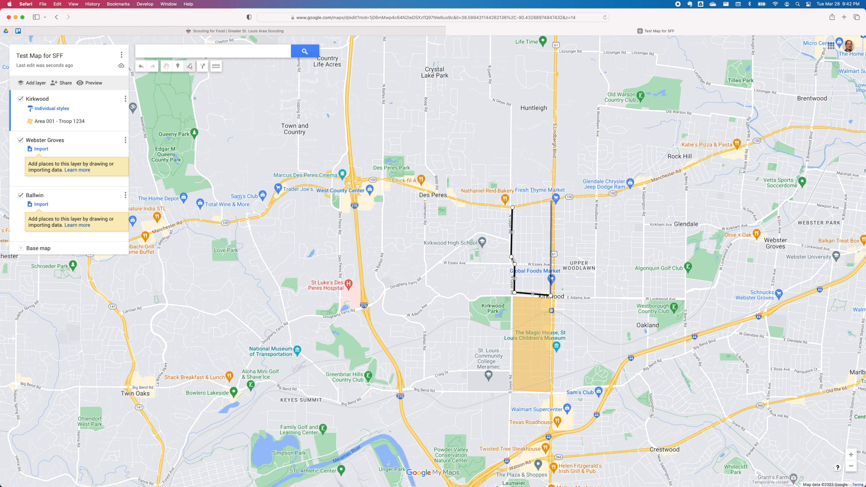
pyautogui.click(550, 201)
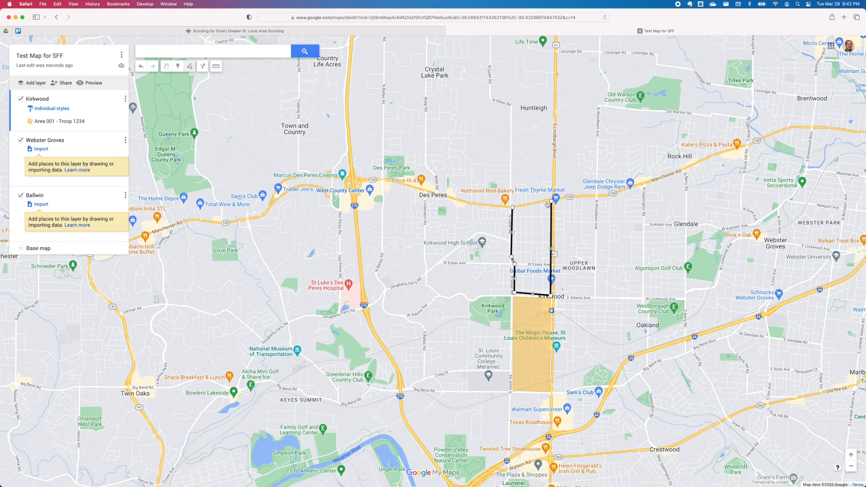
pyautogui.click(512, 208)
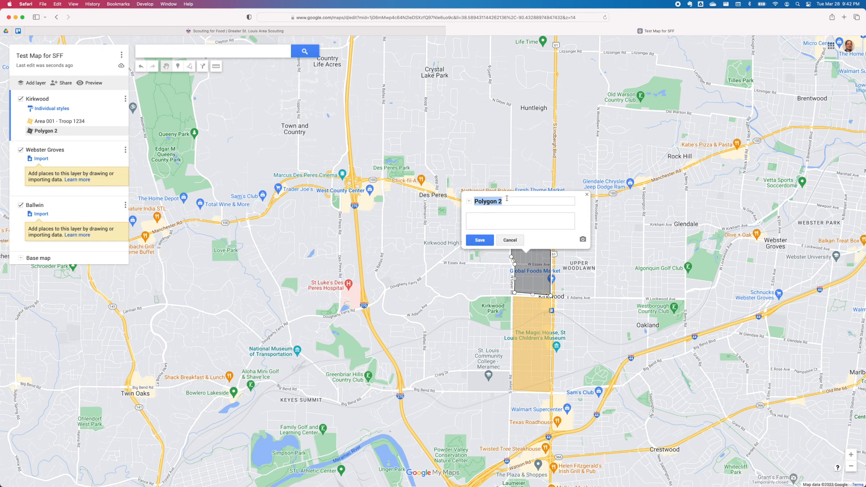
# - Name the second polygon "Area 002 - Pack 1234" and save it
pyautogui.write('Area 002 - Pack 1234')
pyautogui.click(480, 240)
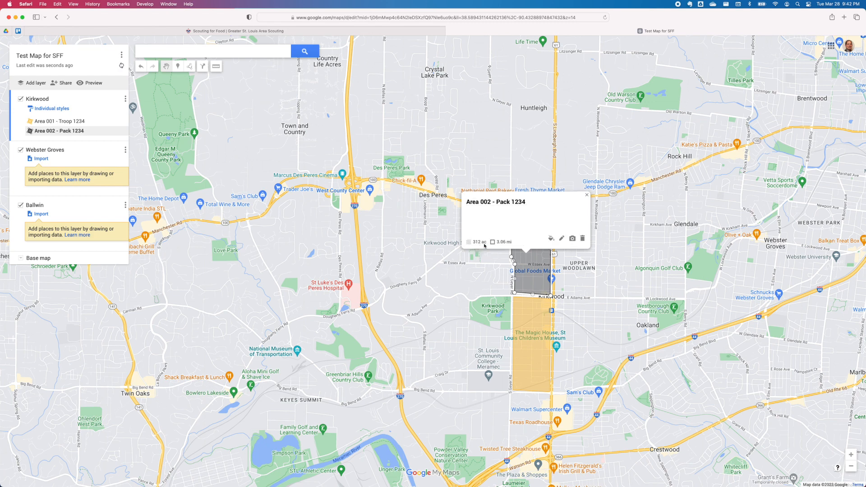
pyautogui.click(587, 195)
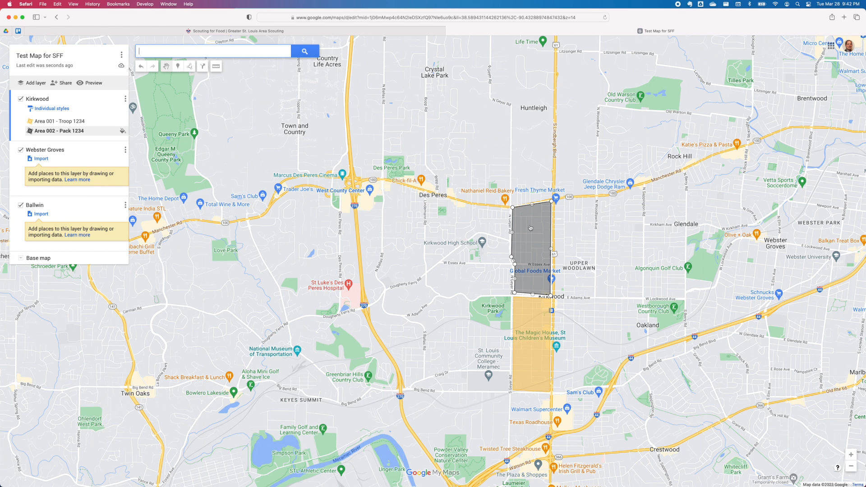
pyautogui.click(530, 228)
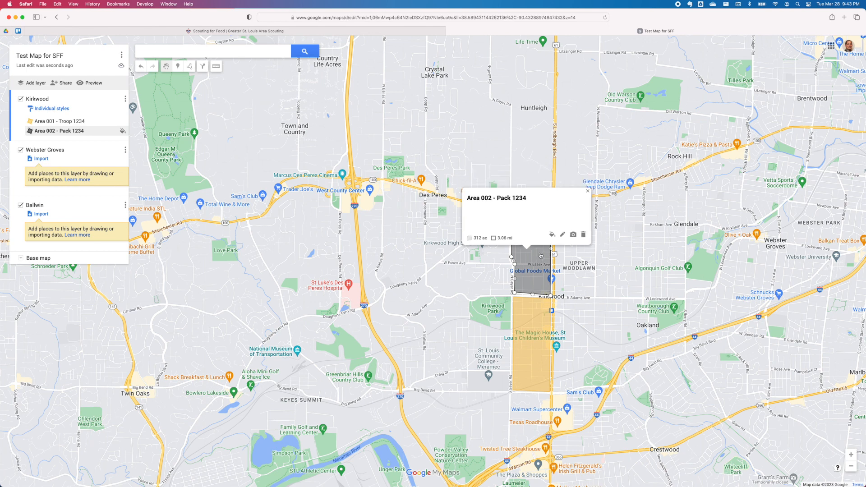
pyautogui.click(614, 235)
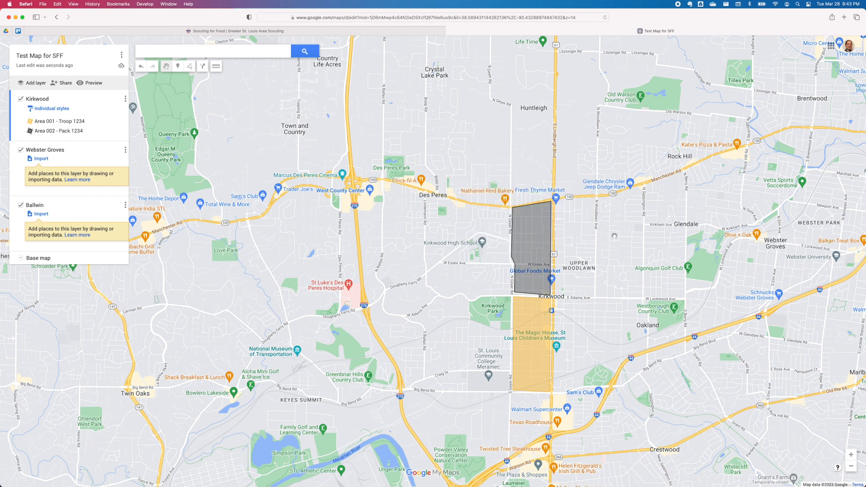
pyautogui.click(538, 228)
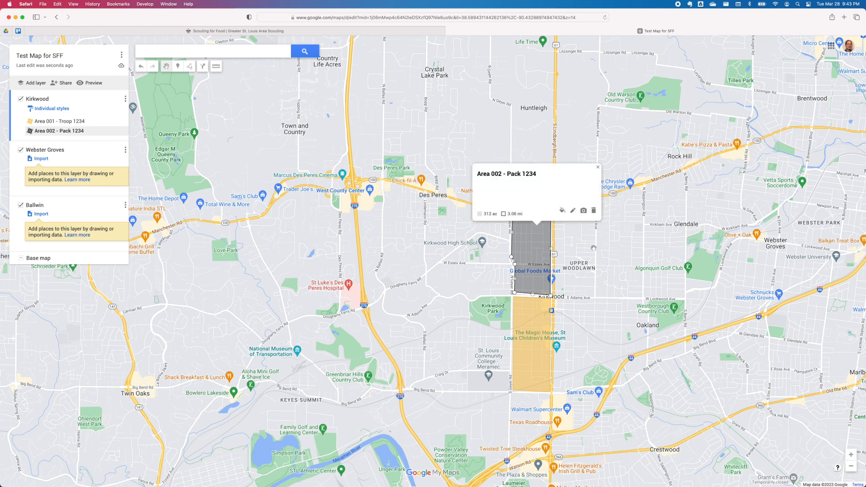
pyautogui.click(625, 236)
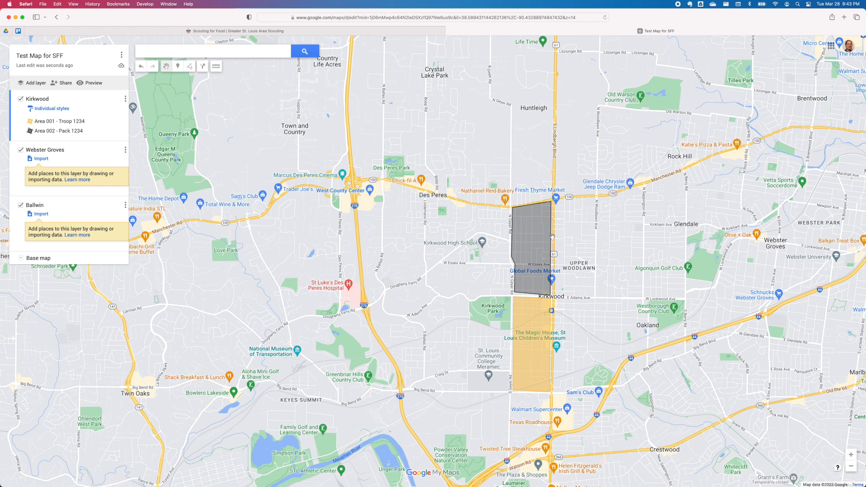
# - Recolor the Area 002 polygon dark magenta and make its fill slightly less transparent
pyautogui.click(531, 232)
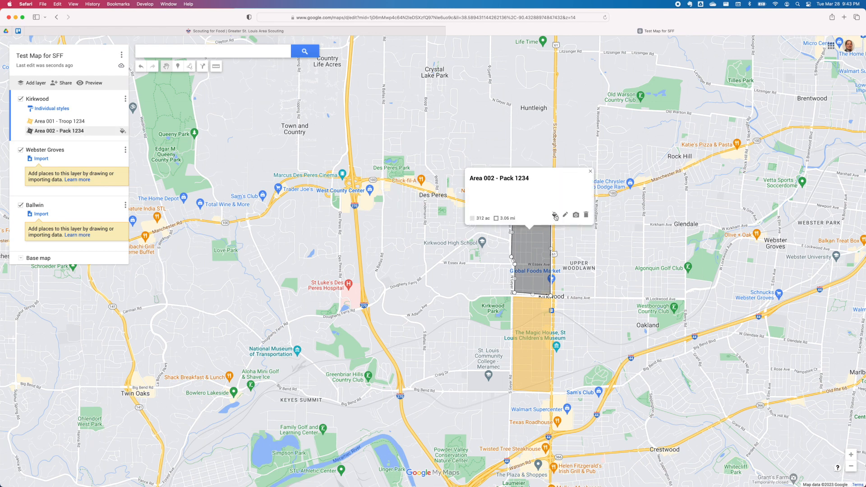
pyautogui.click(554, 215)
pyautogui.click(570, 216)
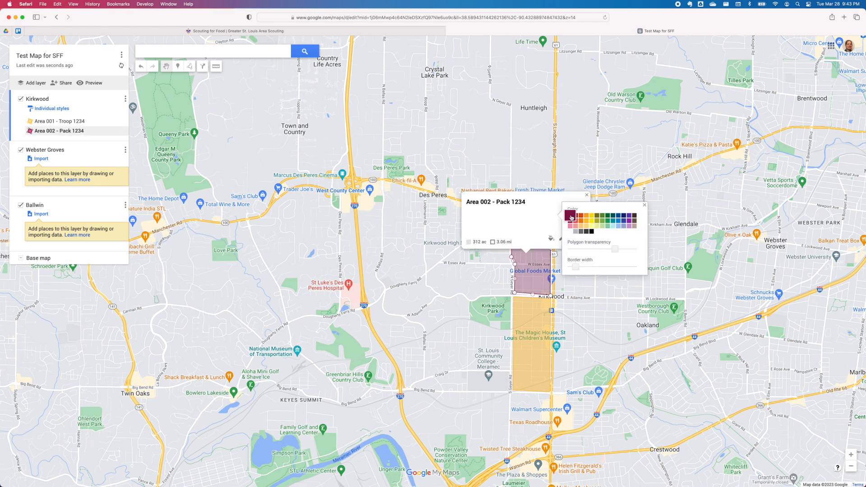
pyautogui.moveTo(619, 253); pyautogui.dragTo(603, 251)
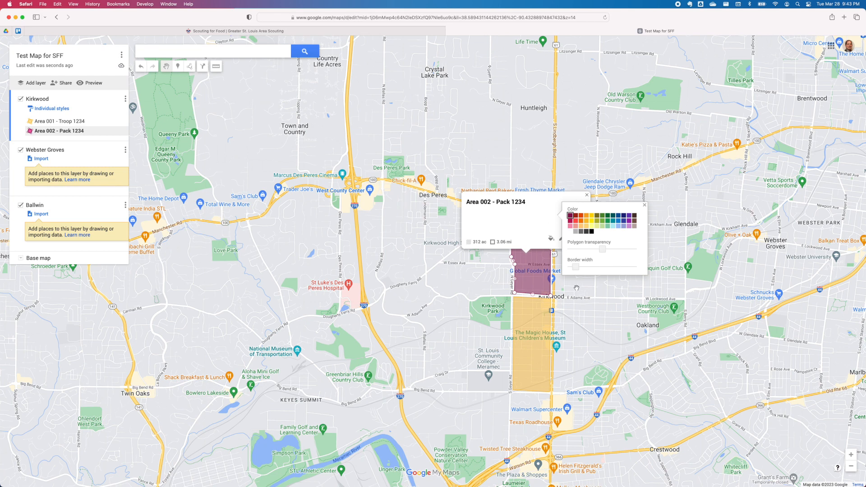
pyautogui.click(644, 205)
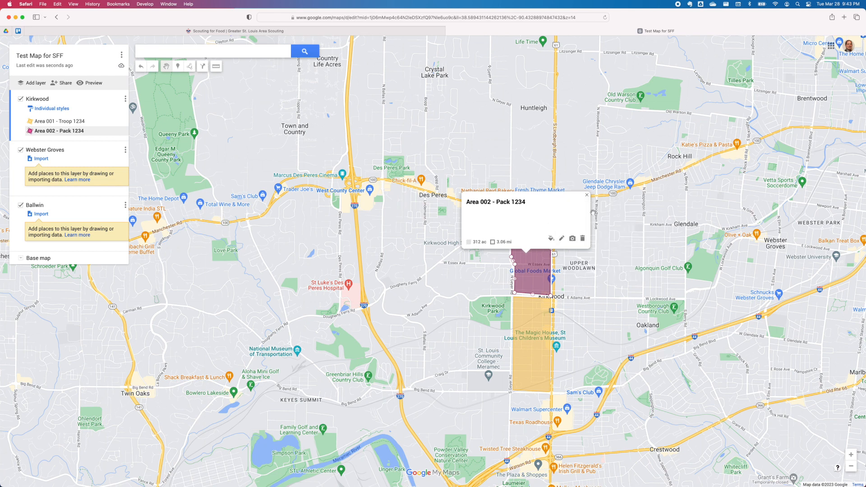
pyautogui.click(586, 196)
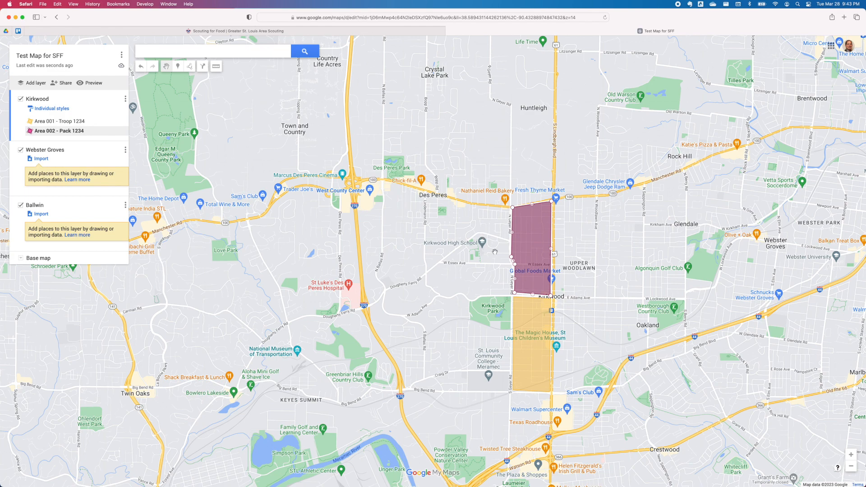
# - Align the northwest corner and upper west edge of the Area 002 polygon with N Geyer Rd
pyautogui.scroll(5, 495, 251)
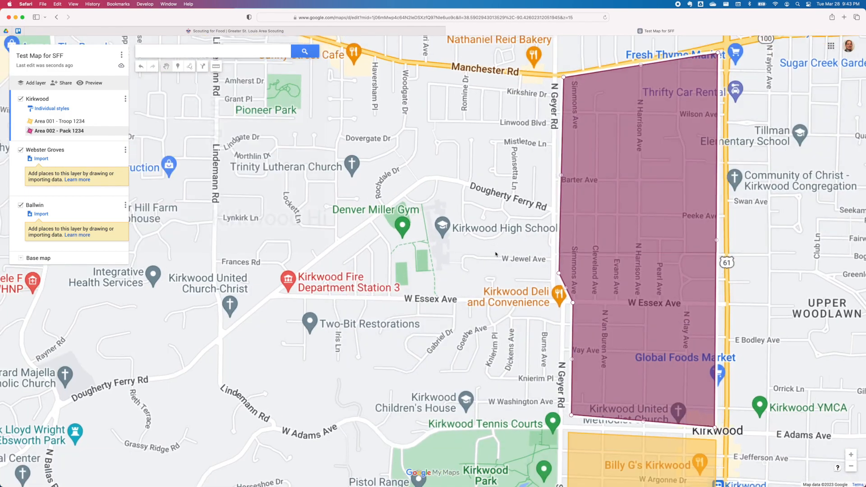
pyautogui.moveTo(537, 353); pyautogui.dragTo(424, 349)
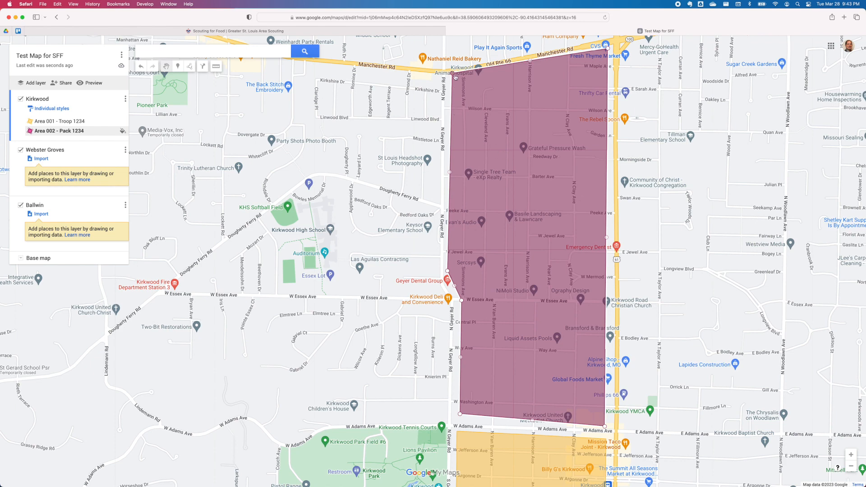
pyautogui.moveTo(452, 73); pyautogui.dragTo(447, 77)
pyautogui.moveTo(447, 176); pyautogui.dragTo(445, 174)
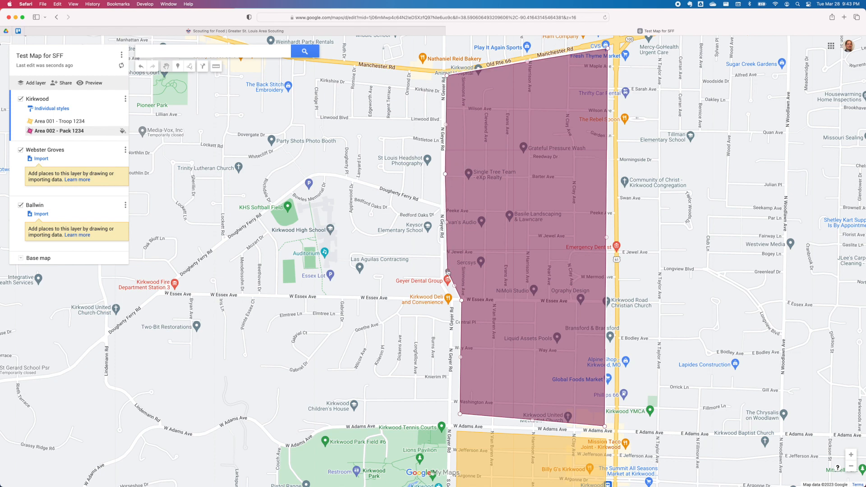
pyautogui.moveTo(448, 272); pyautogui.dragTo(444, 272)
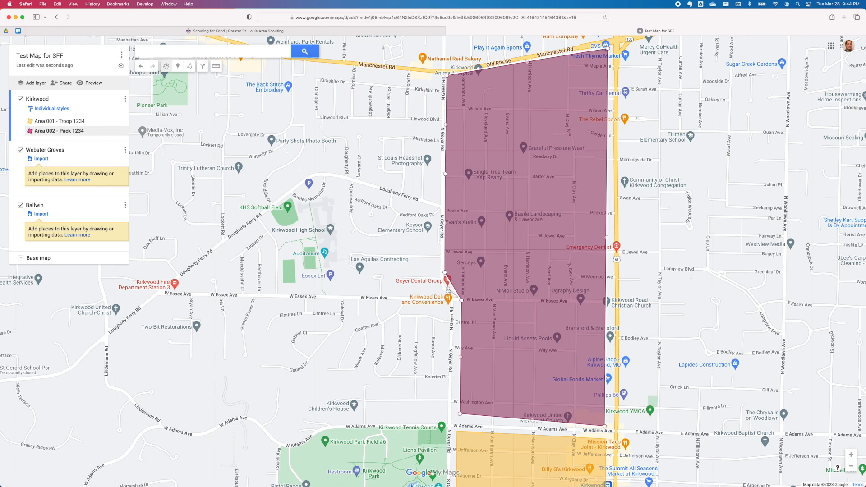
# - Fit the Area 002 polygon's lower west edge to N Geyer Rd's bend near W Essex Ave and its southern corners to W Adams Ave
pyautogui.moveTo(448, 291); pyautogui.dragTo(448, 289)
pyautogui.moveTo(446, 281); pyautogui.dragTo(444, 282)
pyautogui.moveTo(458, 303); pyautogui.dragTo(454, 304)
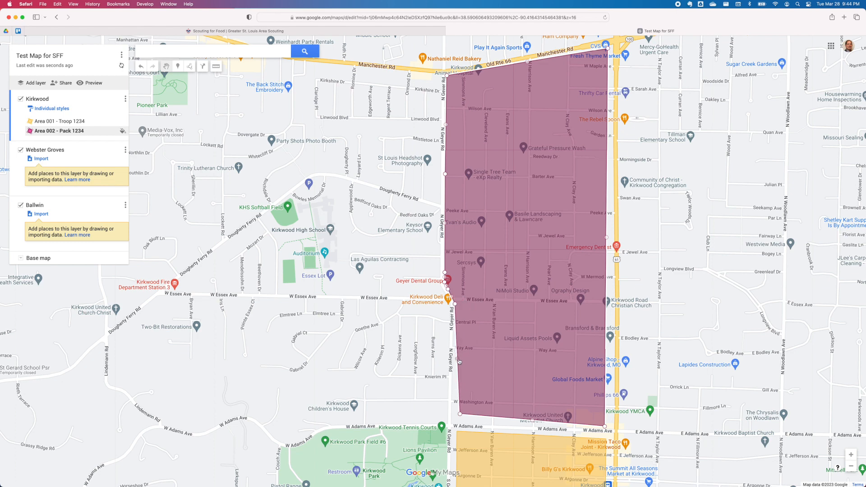
pyautogui.moveTo(456, 361); pyautogui.dragTo(453, 360)
pyautogui.moveTo(460, 413); pyautogui.dragTo(452, 422)
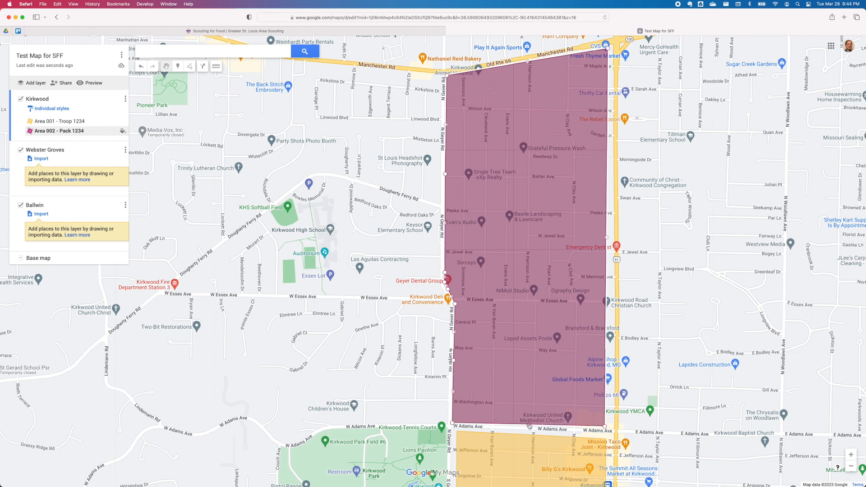
pyautogui.click(529, 425)
pyautogui.click(604, 427)
pyautogui.moveTo(604, 428); pyautogui.dragTo(605, 430)
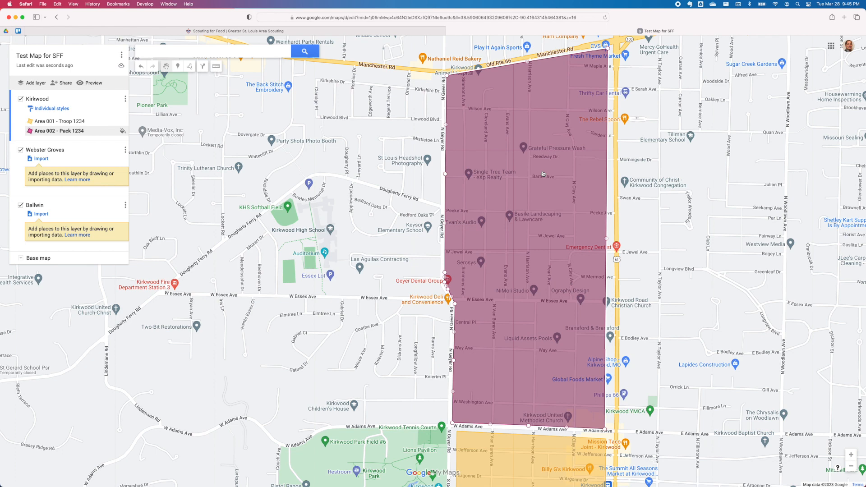
# - Try moving the whole Area 002 polygon to the east side of Lindbergh Blvd and undo the move
pyautogui.moveTo(779, 146); pyautogui.dragTo(720, 168)
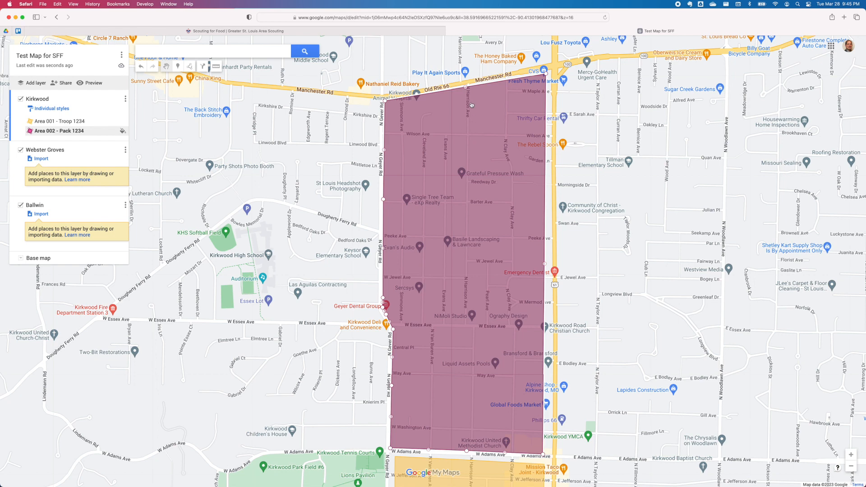
pyautogui.moveTo(452, 151); pyautogui.dragTo(618, 140)
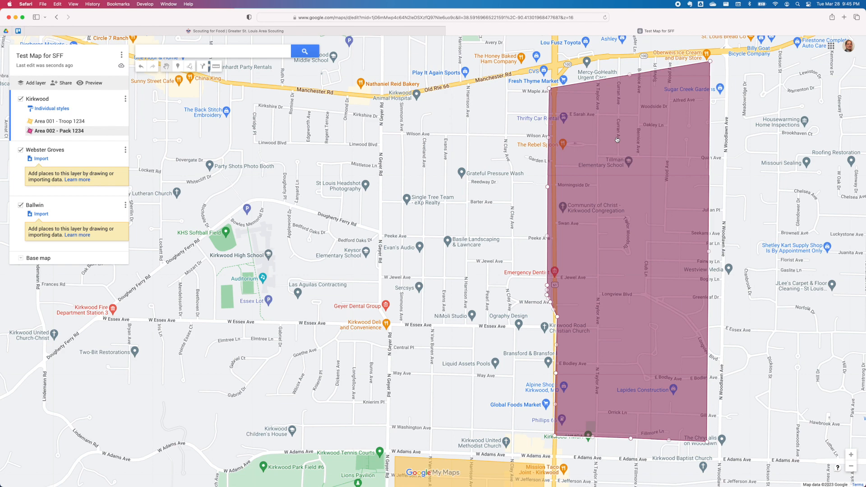
pyautogui.press('super+z')
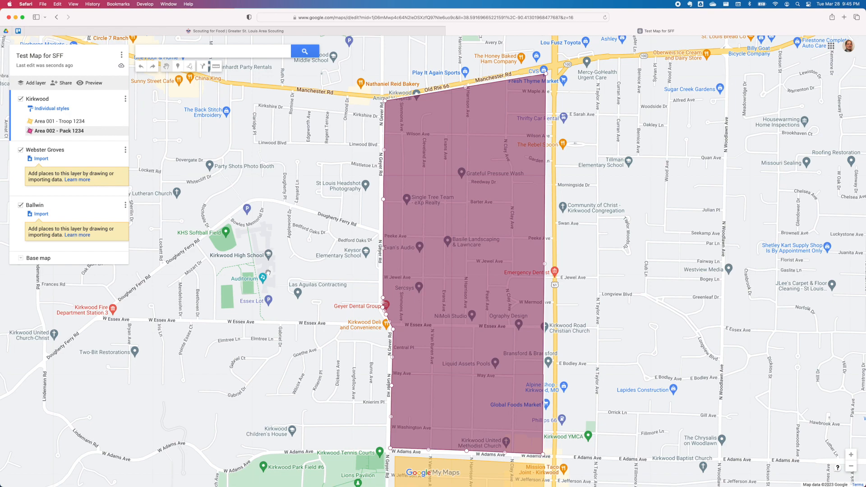
# - Make Ballwin the active layer, with the map showing the Grover neighborhood near Wildwood
pyautogui.scroll(-3, 268, 273)
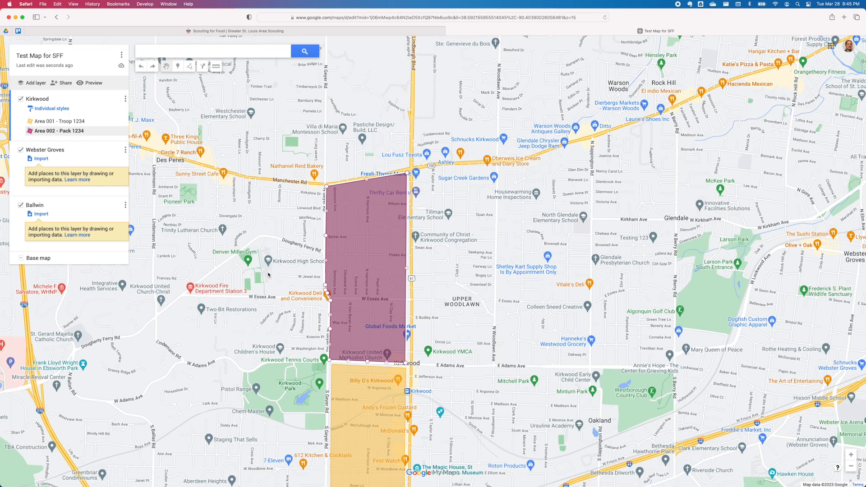
pyautogui.moveTo(268, 274); pyautogui.dragTo(865, 235)
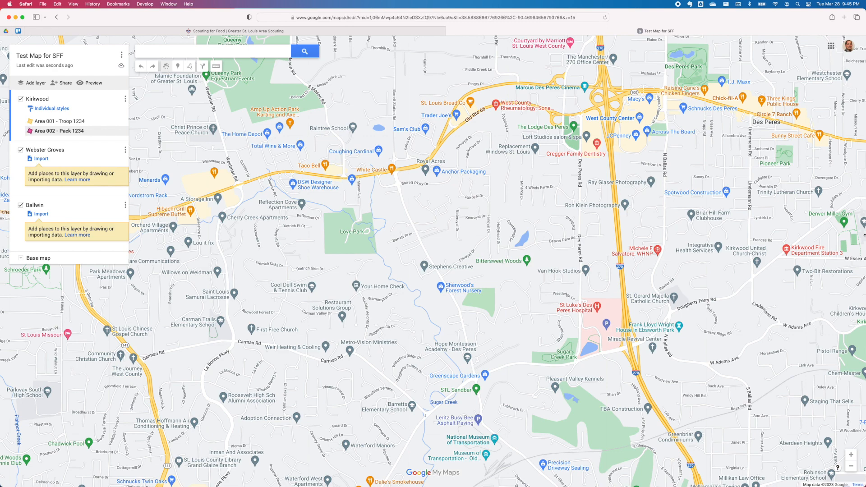
pyautogui.scroll(-2, 862, 273)
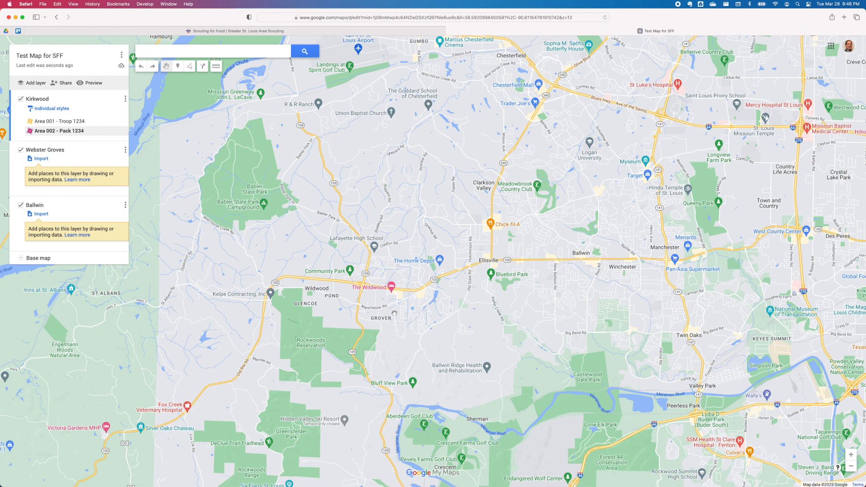
pyautogui.scroll(1, 394, 312)
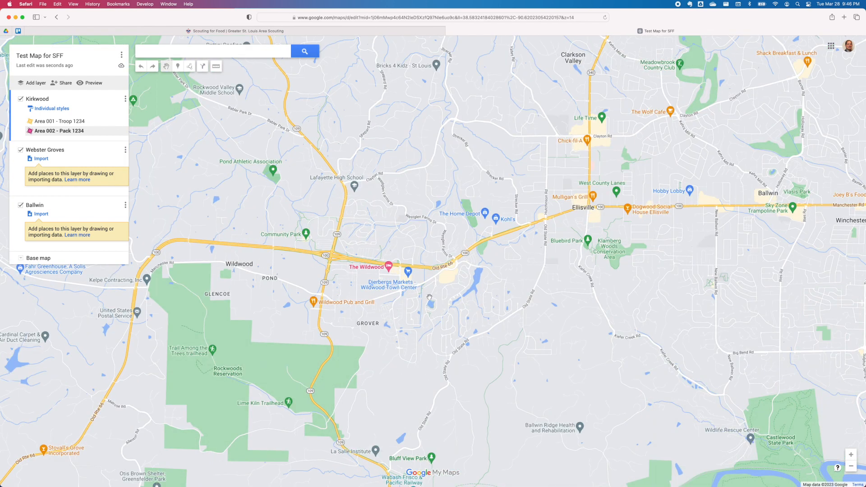
pyautogui.scroll(1, 413, 300)
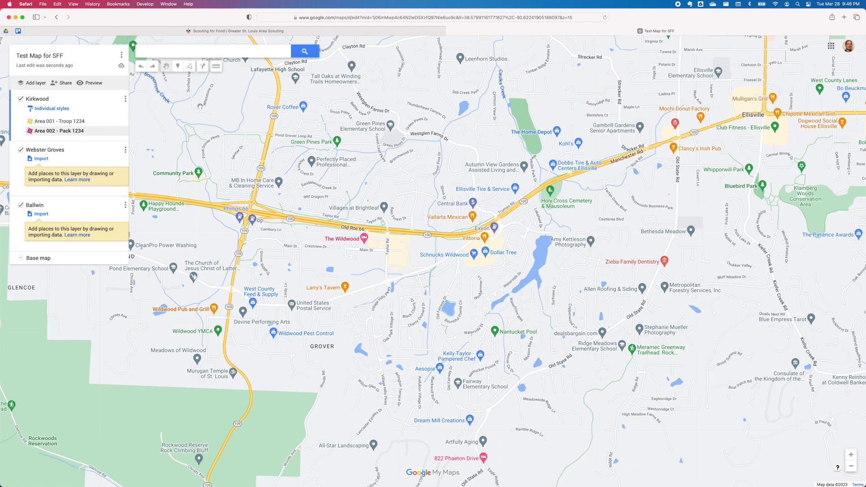
pyautogui.click(41, 208)
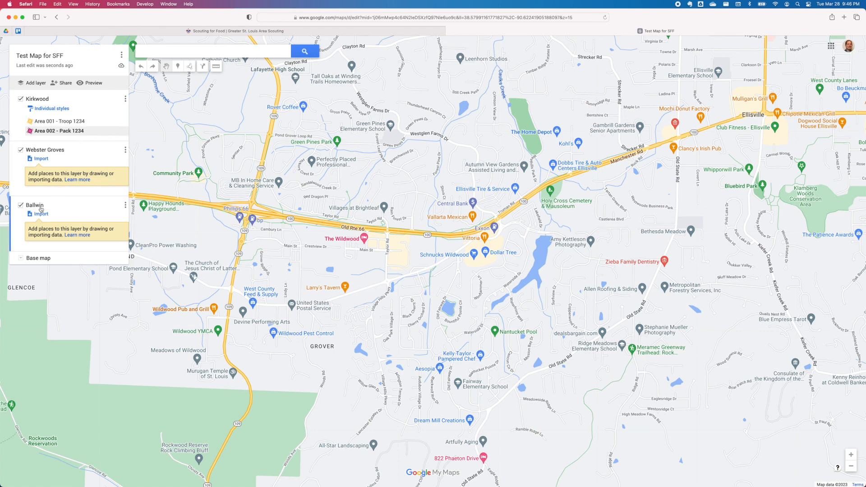
# - Draw an irregular polygon of about 203 acres in the Ballwin layer, east of Grover and south of Manchester Rd, with a notched southern edge
pyautogui.click(190, 67)
pyautogui.click(232, 82)
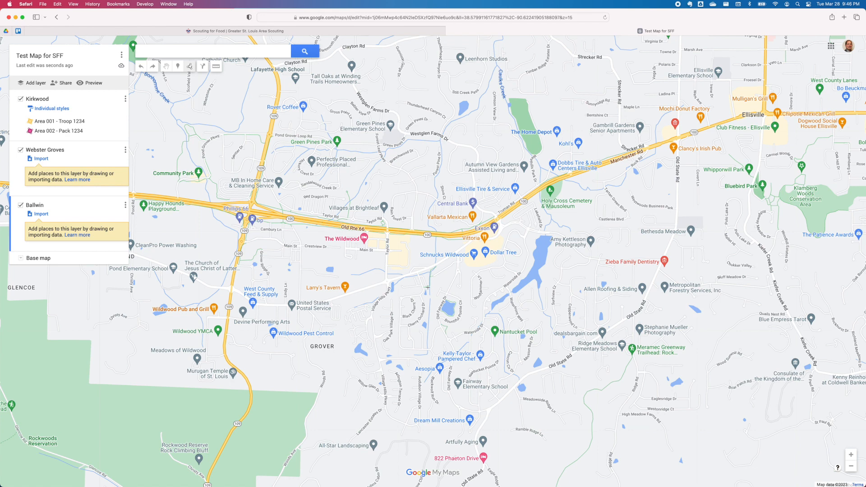
pyautogui.click(381, 285)
pyautogui.click(344, 299)
pyautogui.click(339, 374)
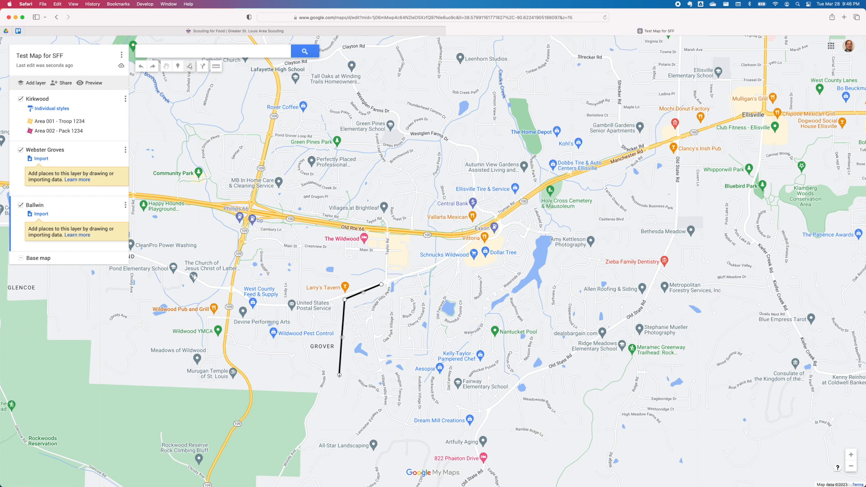
pyautogui.click(337, 413)
pyautogui.click(356, 422)
pyautogui.click(384, 399)
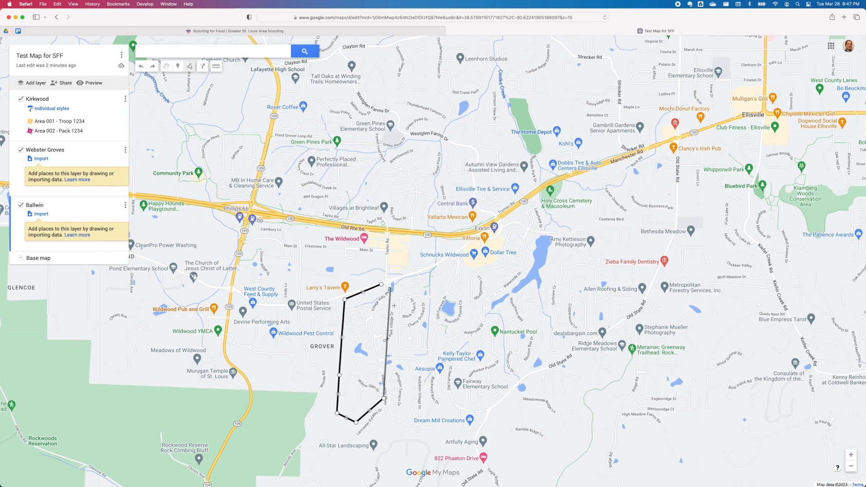
pyautogui.click(397, 418)
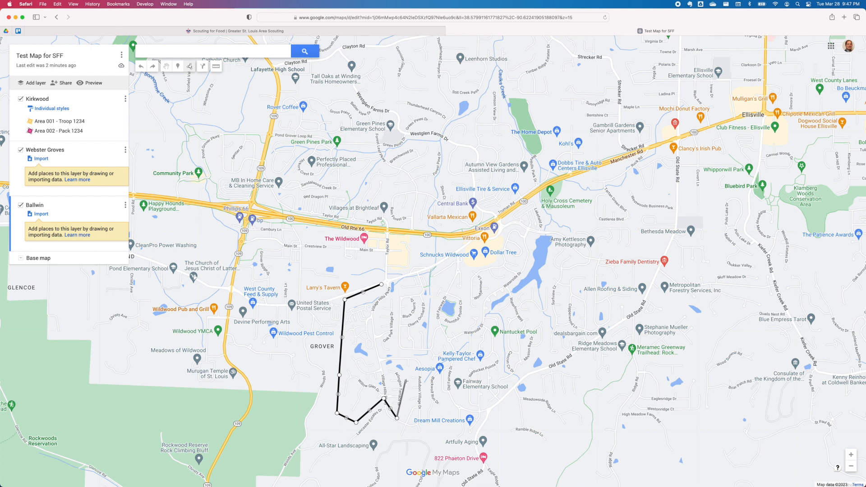
pyautogui.click(406, 399)
pyautogui.click(397, 432)
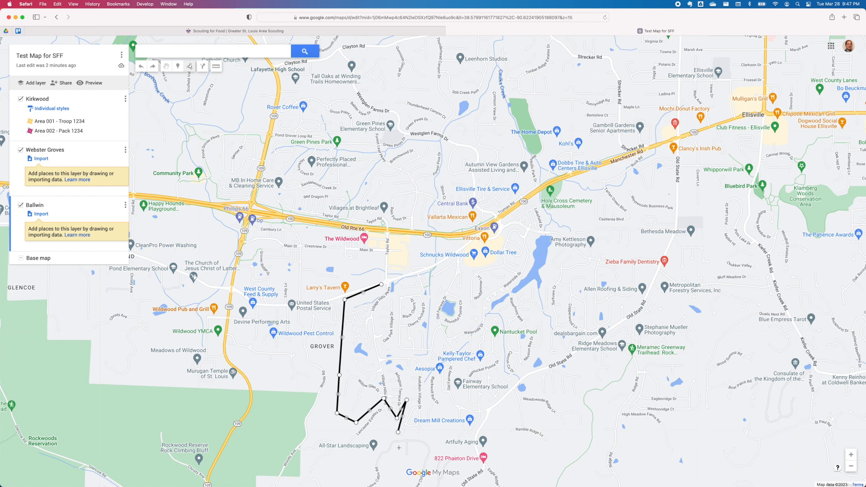
pyautogui.click(426, 437)
pyautogui.click(424, 357)
pyautogui.click(394, 352)
pyautogui.click(397, 292)
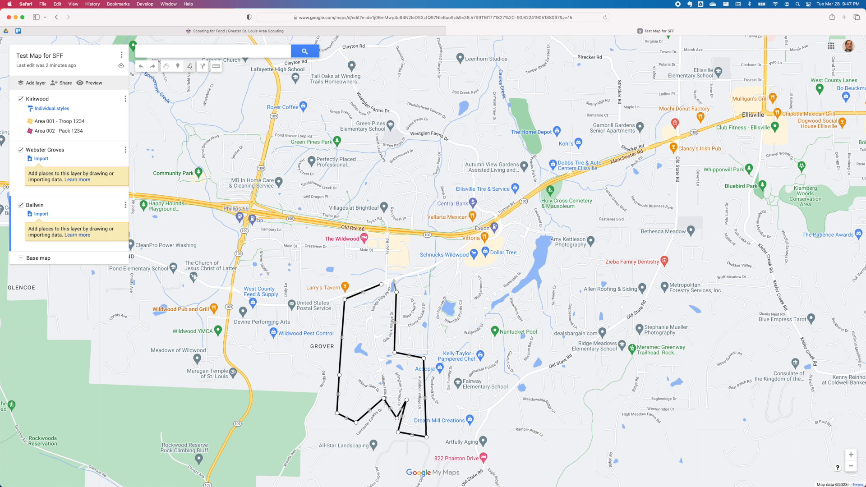
pyautogui.click(381, 284)
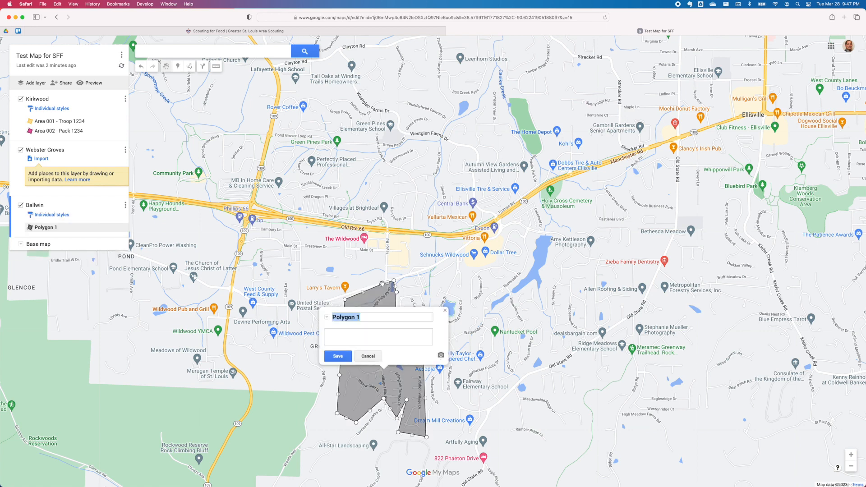
# - Name the Ballwin polygon "Area 51 - Pack 000" and save it
pyautogui.write('Areaa')
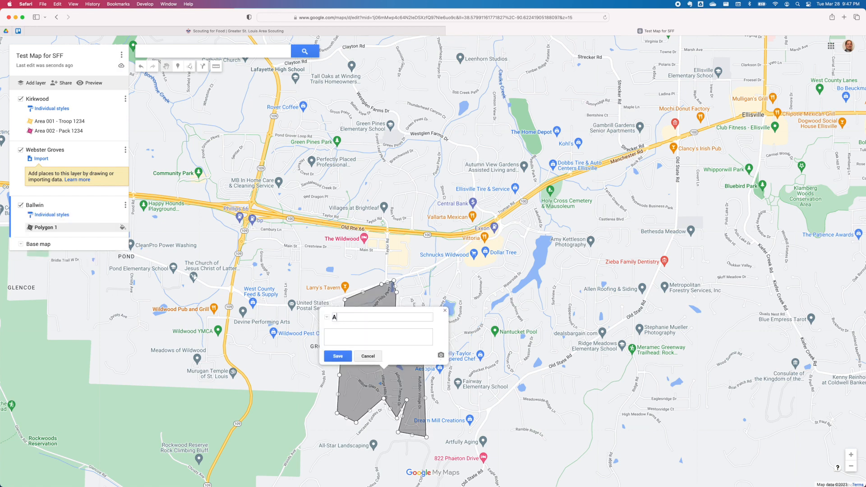
pyautogui.press('BackSpace')
pyautogui.write('51 - Pack 0000')
pyautogui.press('BackSpace')
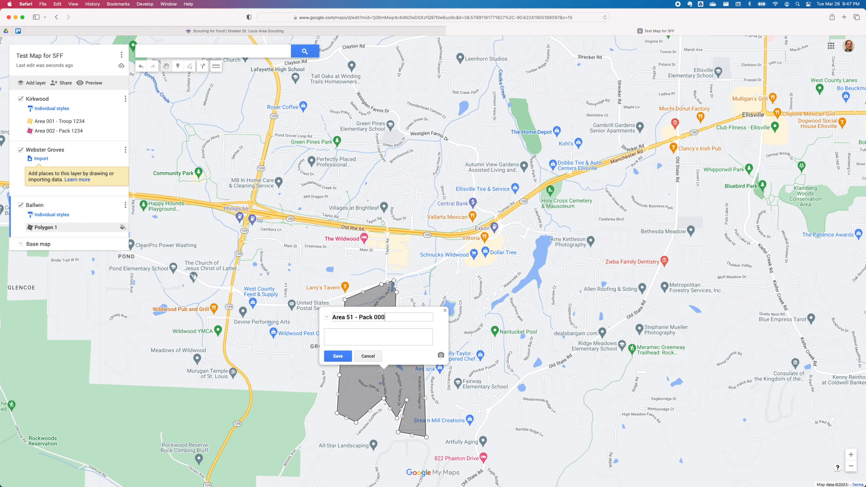
pyautogui.click(343, 356)
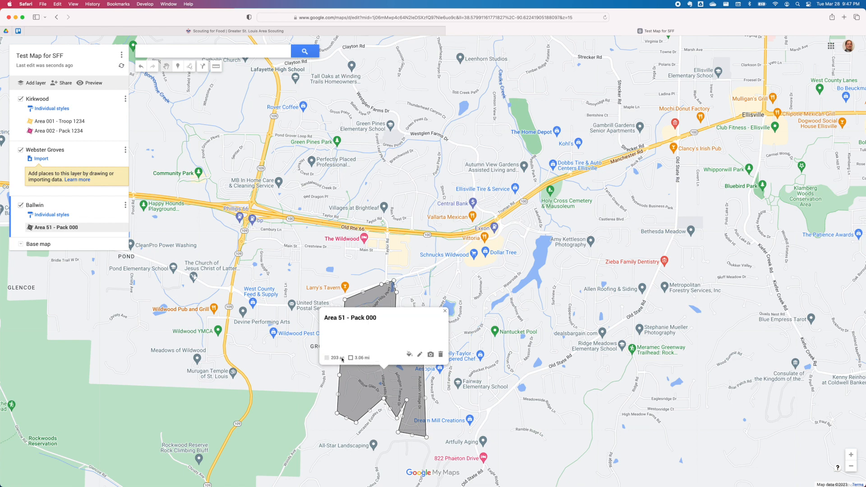
# - Recolor the Area 51 polygon light yellow and make its fill somewhat less transparent
pyautogui.click(409, 354)
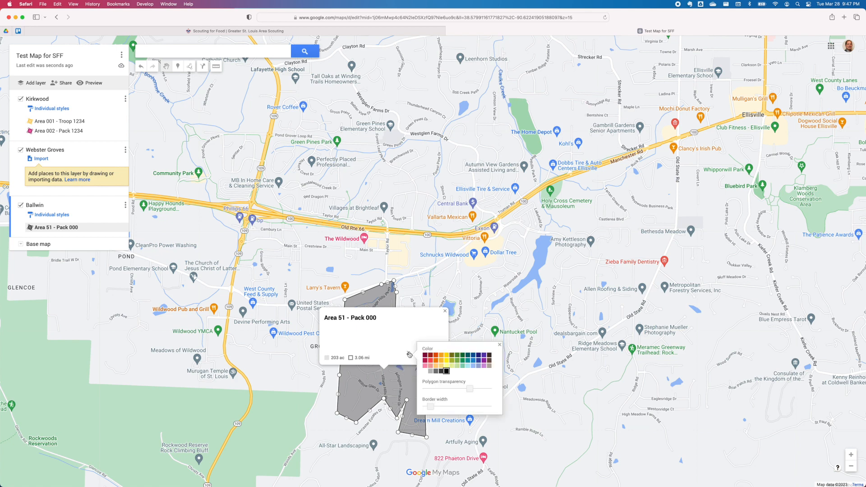
pyautogui.click(454, 362)
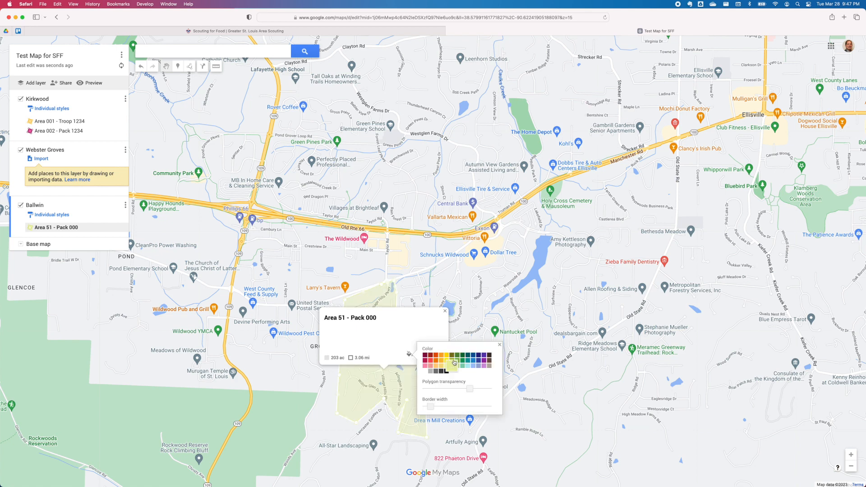
pyautogui.click(456, 389)
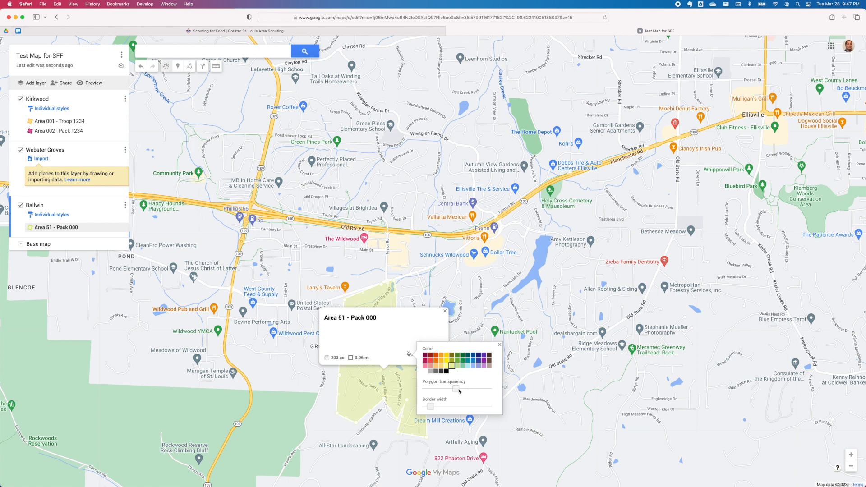
pyautogui.click(499, 345)
pyautogui.click(445, 312)
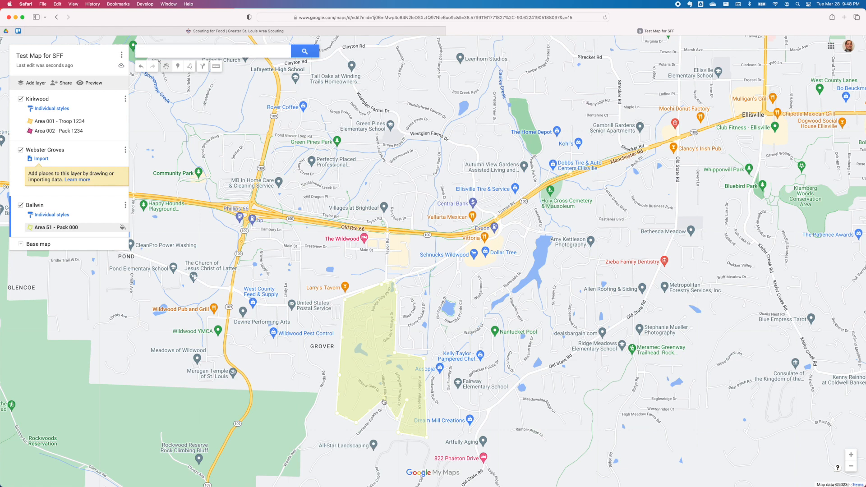
# - Extend the Area 51 polygon's southwest corner farther south and pull the notch in its southern edge outward
pyautogui.moveTo(342, 445); pyautogui.dragTo(345, 443)
pyautogui.moveTo(345, 452); pyautogui.dragTo(346, 454)
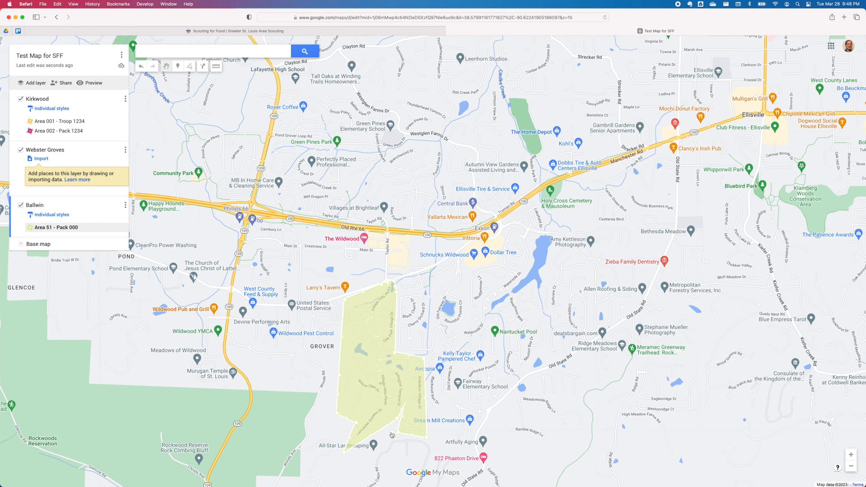
pyautogui.moveTo(397, 420); pyautogui.dragTo(386, 429)
# - Delete two surplus points from the Area 51 polygon's southern edge
pyautogui.rightClick(392, 432)
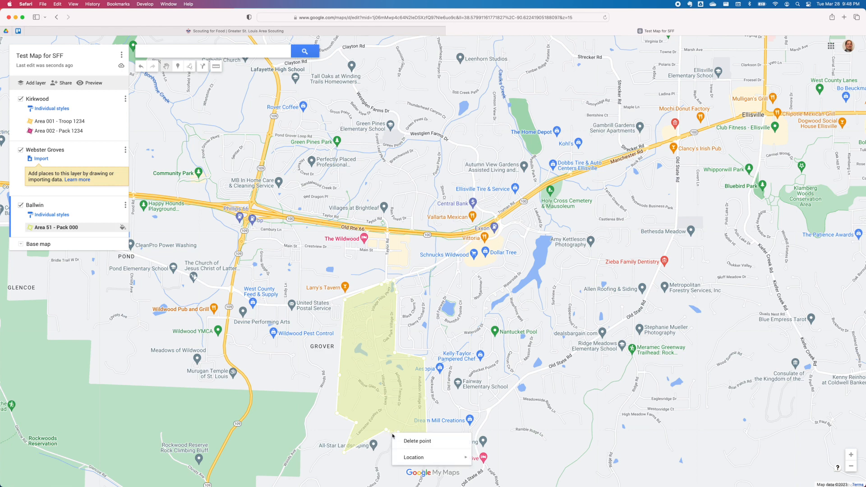
pyautogui.click(406, 440)
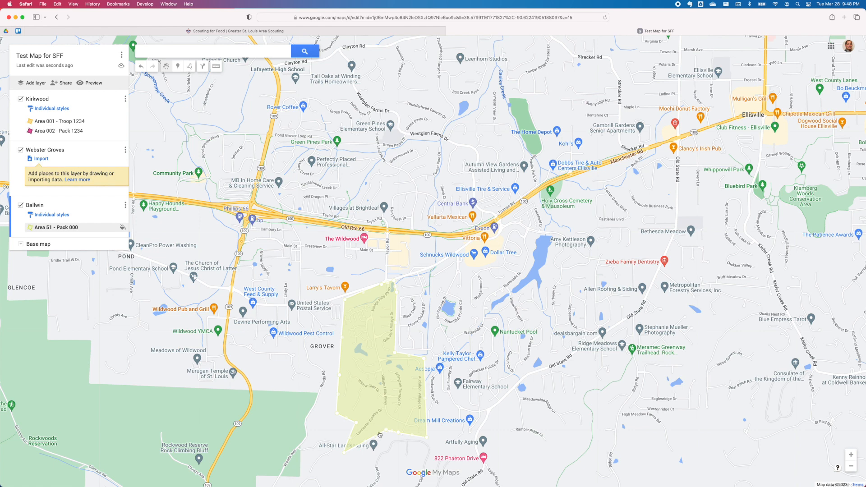
pyautogui.rightClick(386, 433)
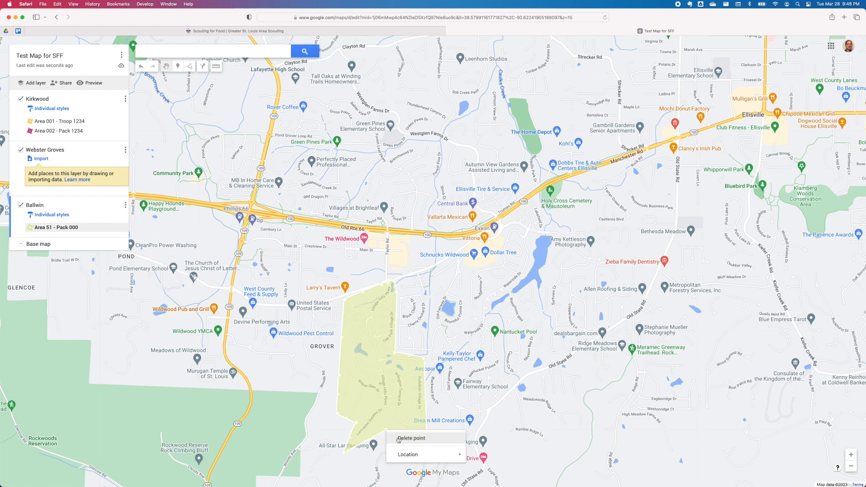
pyautogui.click(397, 440)
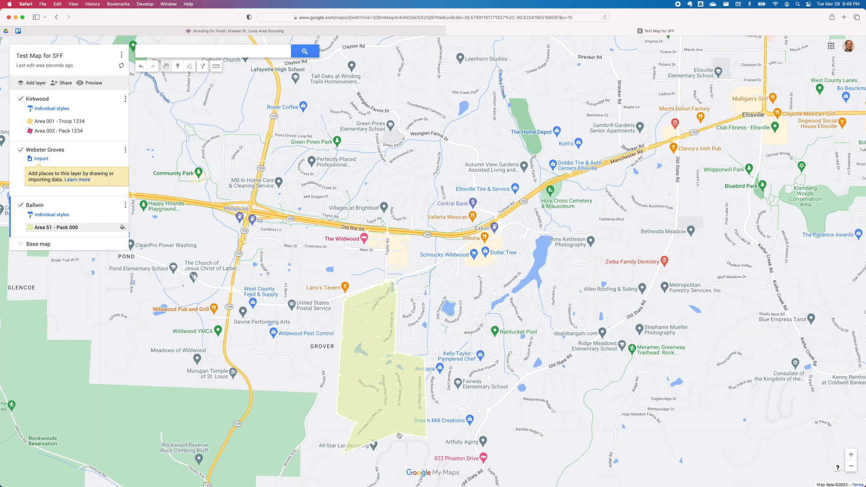
# - Nudge the southern edge of the Area 51 polygon slightly farther south
pyautogui.moveTo(398, 439); pyautogui.dragTo(398, 441)
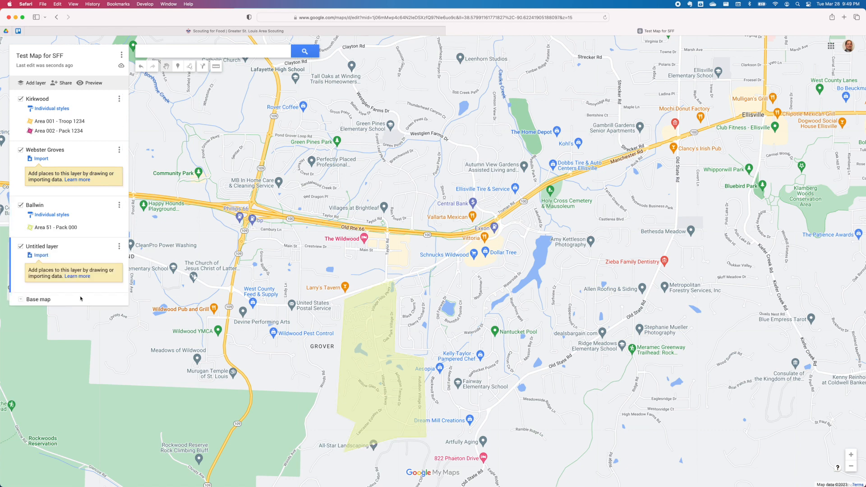
# - Rename the new untitled layer "Collection Centers"
pyautogui.click(60, 249)
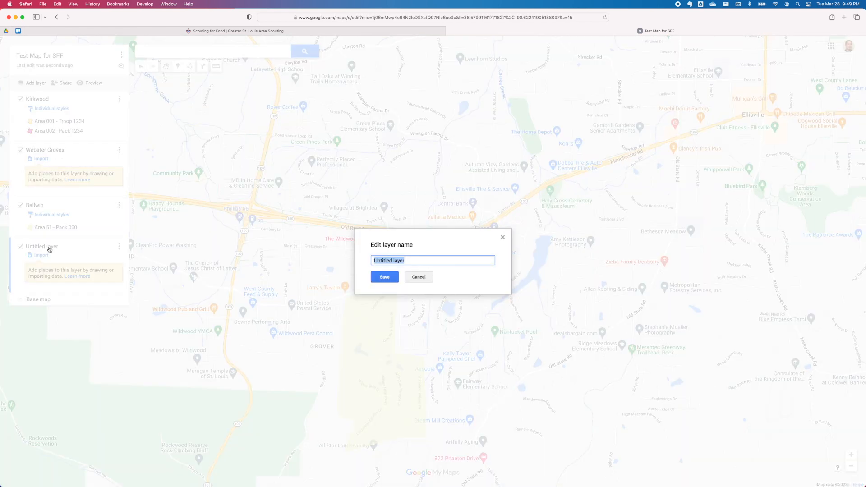
pyautogui.write('Collection Centers')
pyautogui.press('Return')
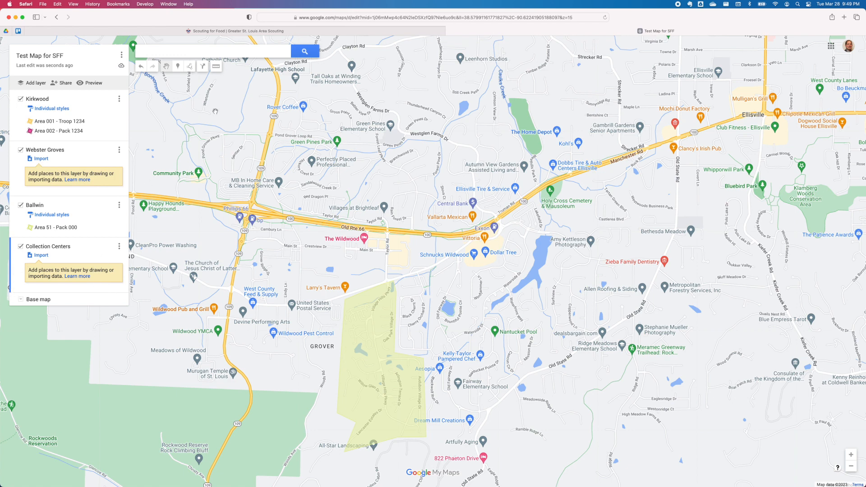
# - Place a marker just north of Main St, west of The Wildwood, named "Firestation 01" with the description "Driveway is one-way."
pyautogui.click(178, 67)
pyautogui.click(302, 238)
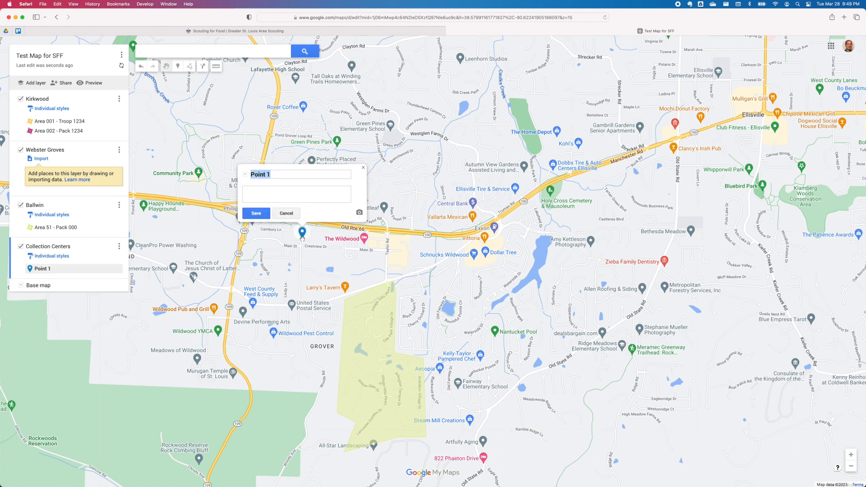
pyautogui.write('Firestat')
pyautogui.write('ion 01')
pyautogui.write('Drive')
pyautogui.write('way')
pyautogui.write(' is one-way.')
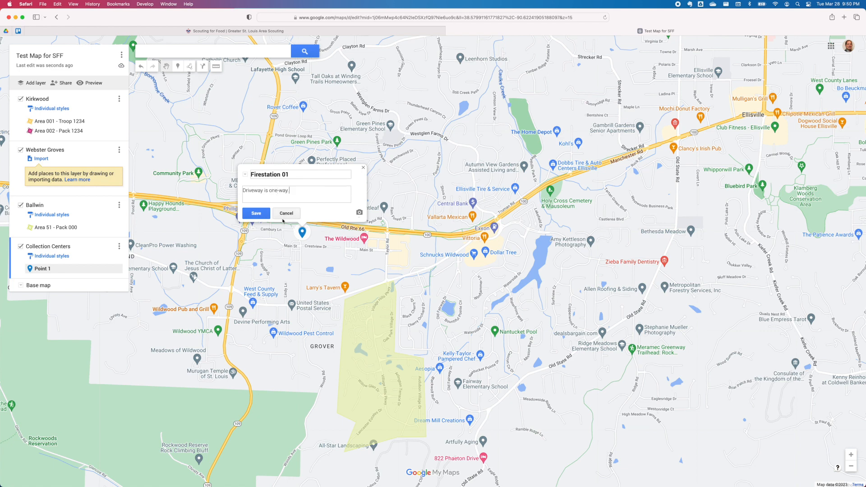
pyautogui.click(255, 214)
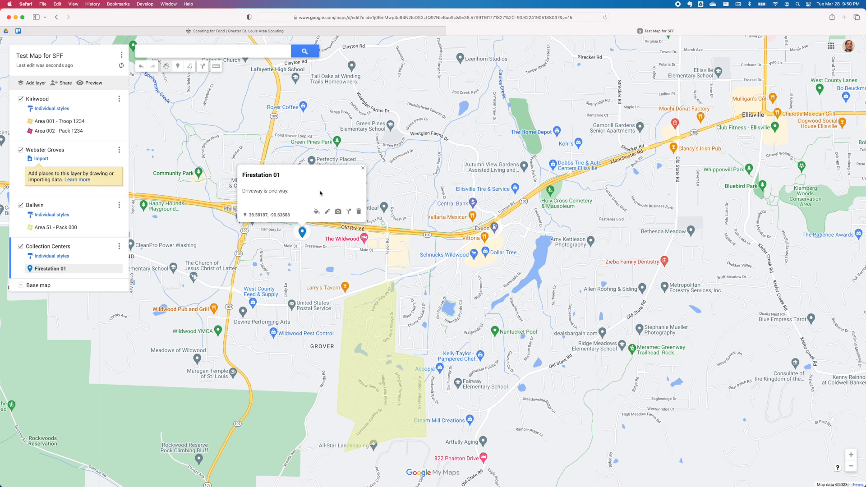
# - Append "Don't block entry to fire engine bay" to the Firestation 01 marker's description and save it
pyautogui.click(327, 212)
pyautogui.write("Don't block entry to fire")
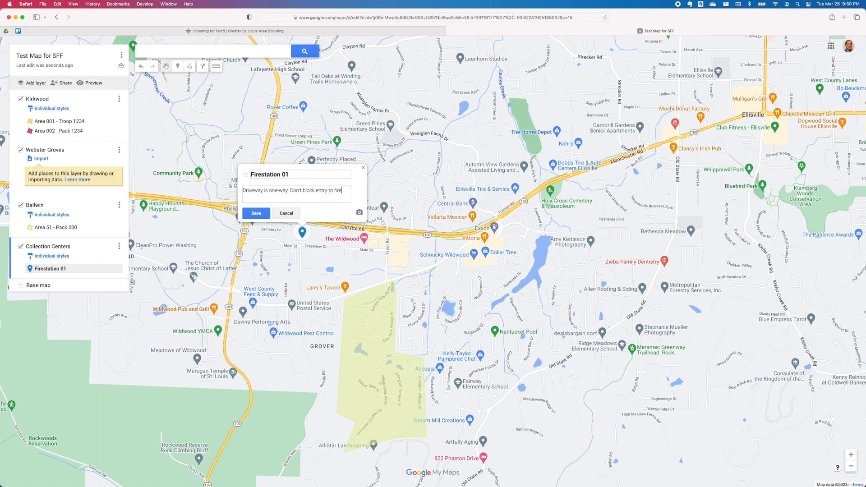
pyautogui.write(' engines')
pyautogui.press('BackSpace')
pyautogui.write('bay')
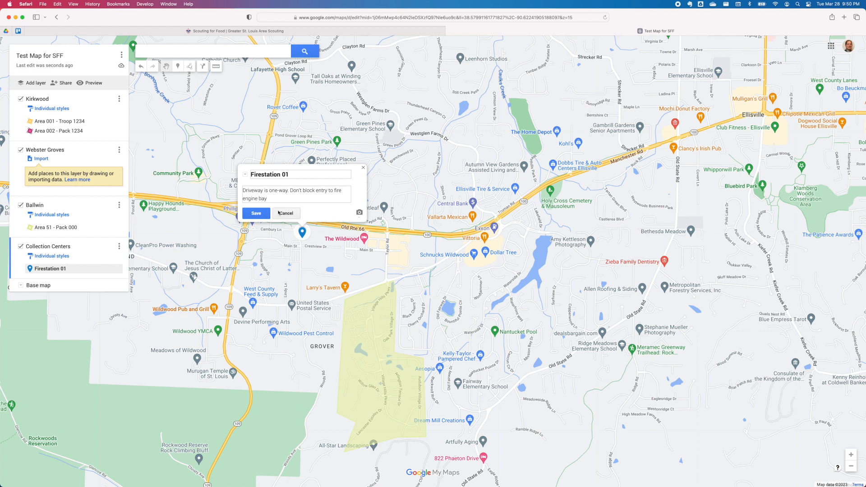
pyautogui.click(254, 213)
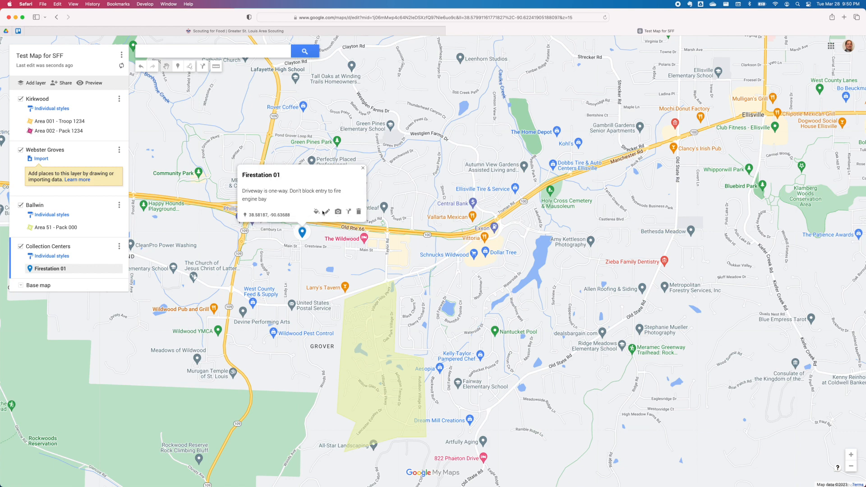
pyautogui.click(363, 169)
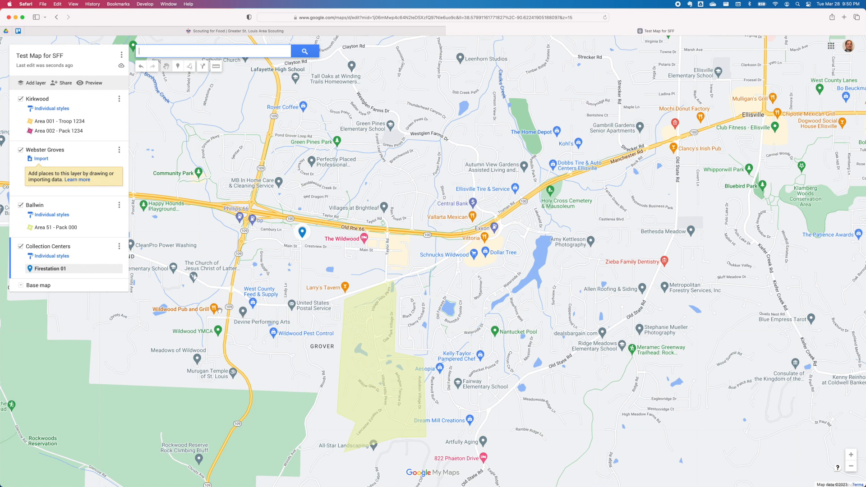
# - Change the Firestation 01 marker's color to red and its symbol to the house icon
pyautogui.click(88, 271)
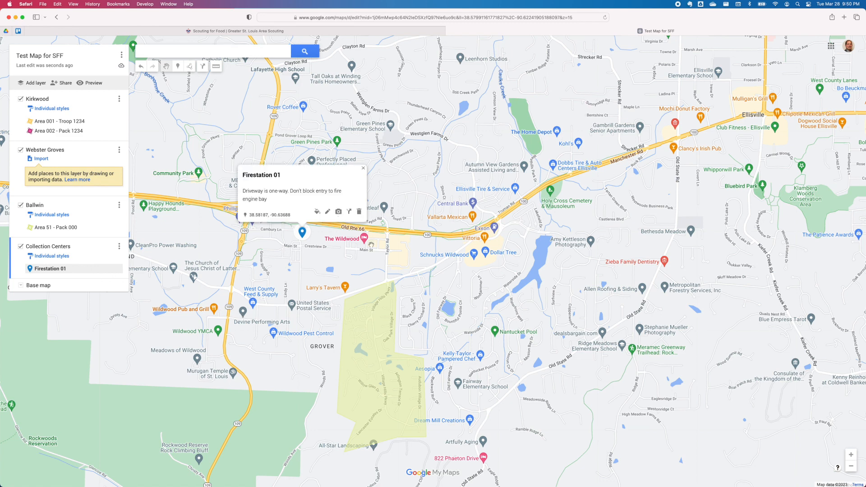
pyautogui.click(317, 212)
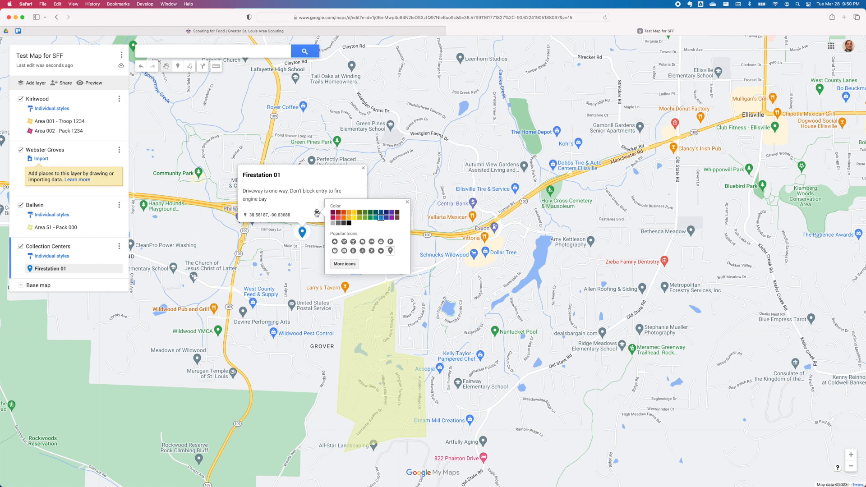
pyautogui.click(341, 214)
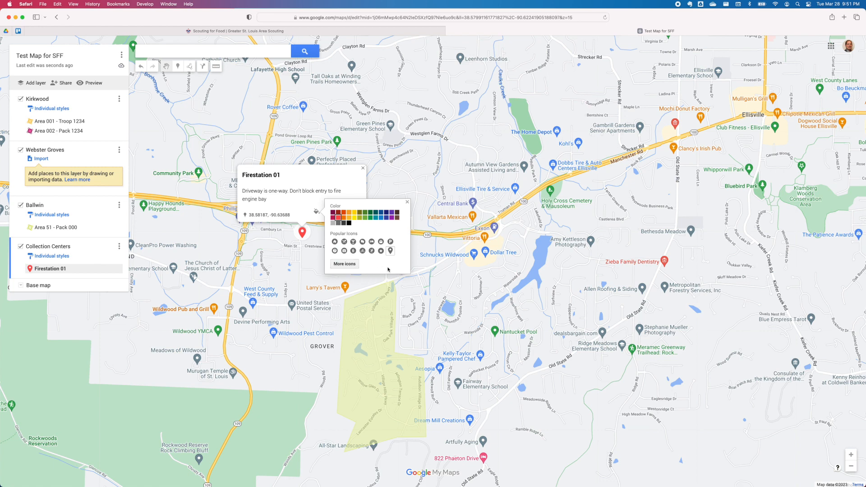
pyautogui.click(334, 243)
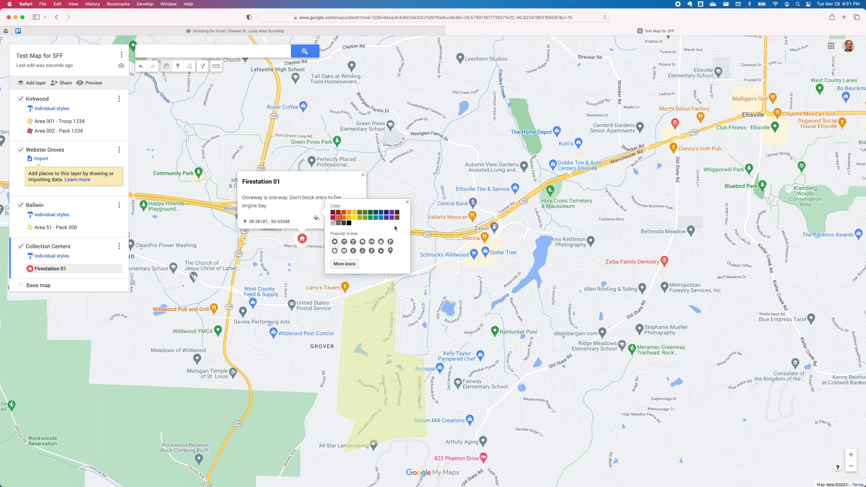
pyautogui.click(408, 202)
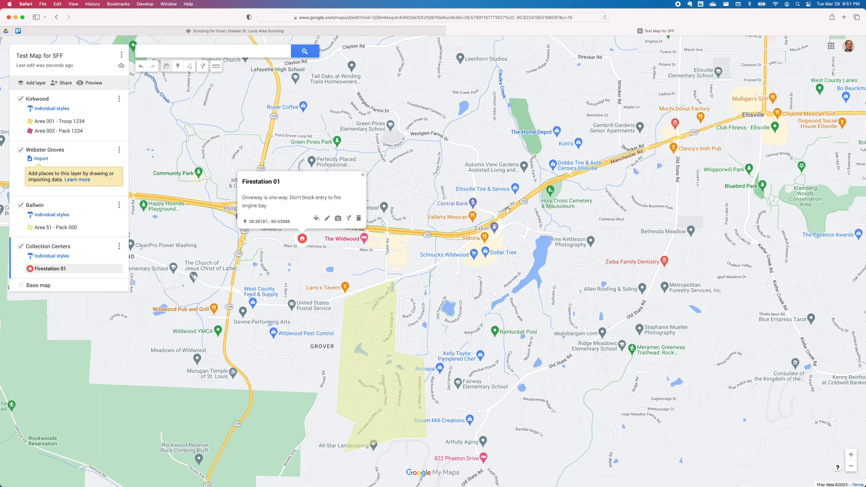
pyautogui.click(363, 175)
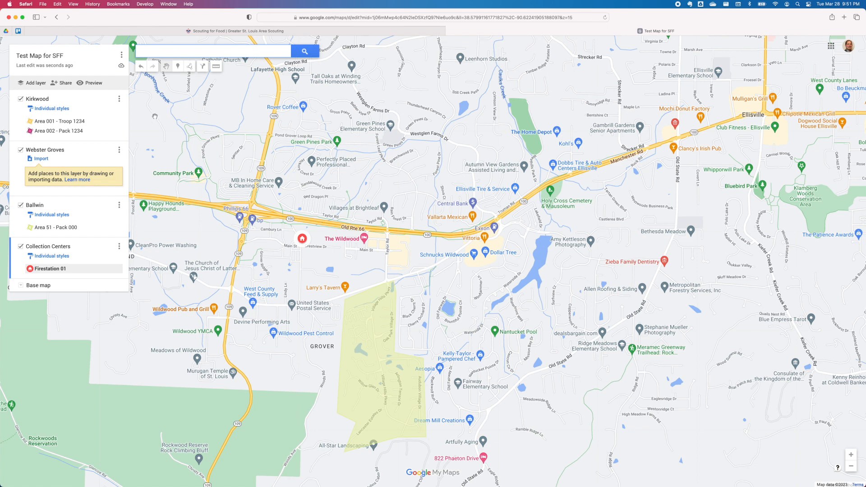
# - Preview the map and set its general access to Anyone with the link, keeping the Viewer role
pyautogui.click(94, 83)
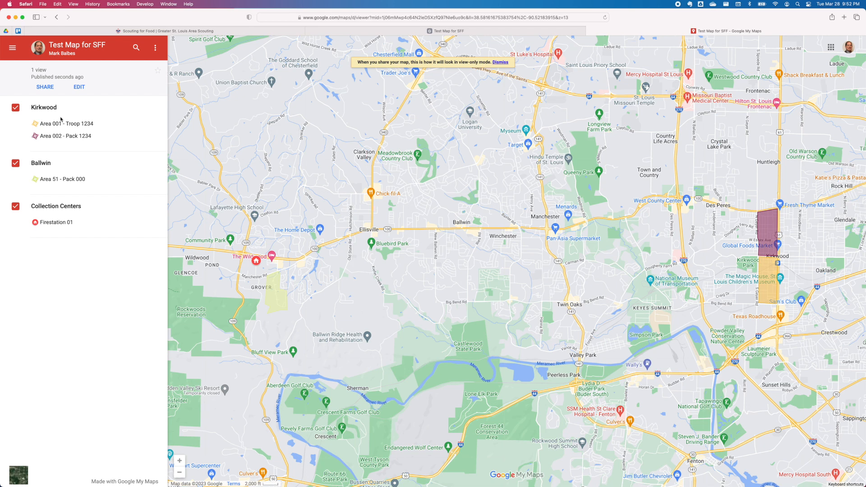
pyautogui.click(46, 87)
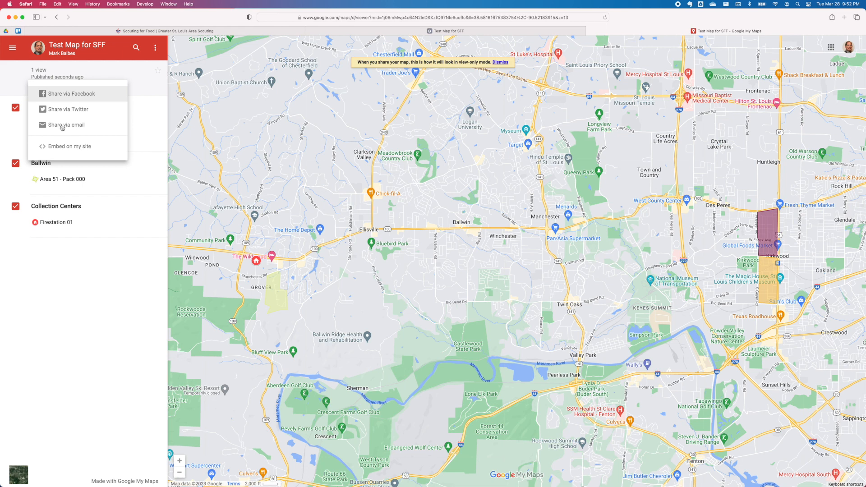
pyautogui.click(62, 127)
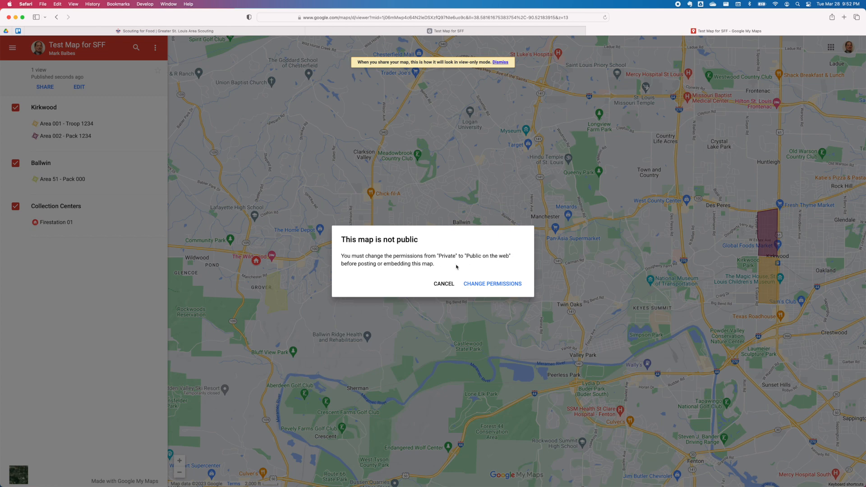
pyautogui.click(495, 284)
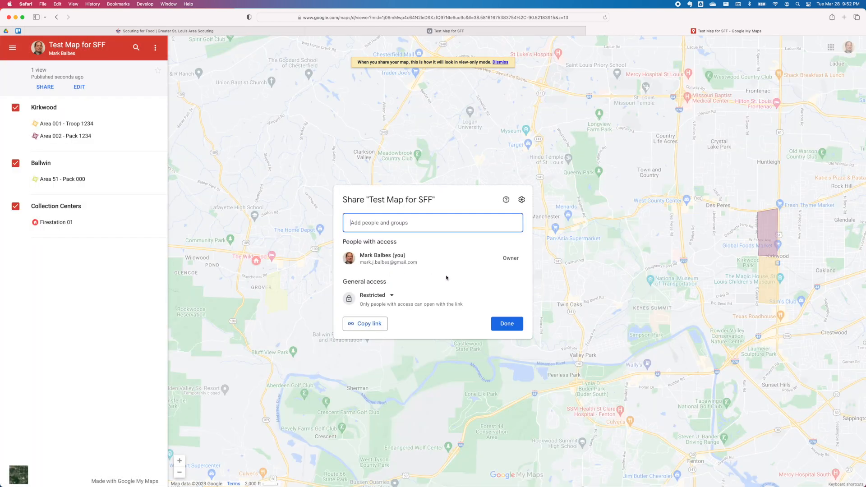
pyautogui.click(376, 298)
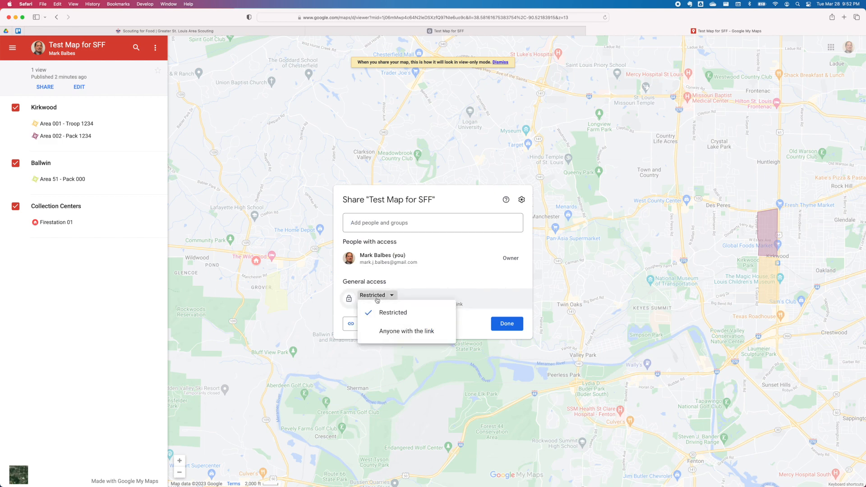
pyautogui.click(381, 331)
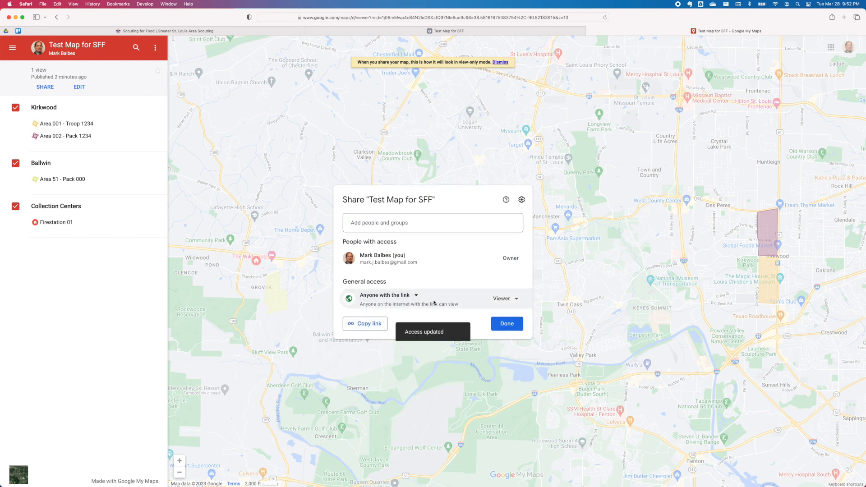
pyautogui.click(513, 299)
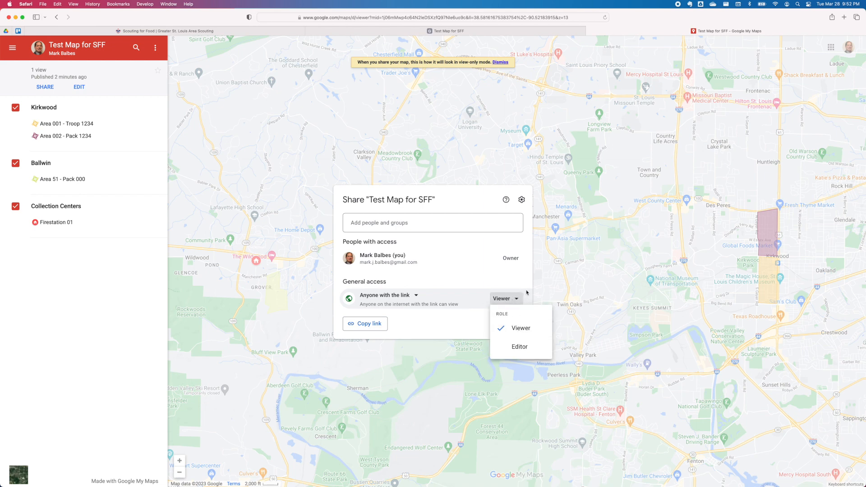
pyautogui.click(464, 299)
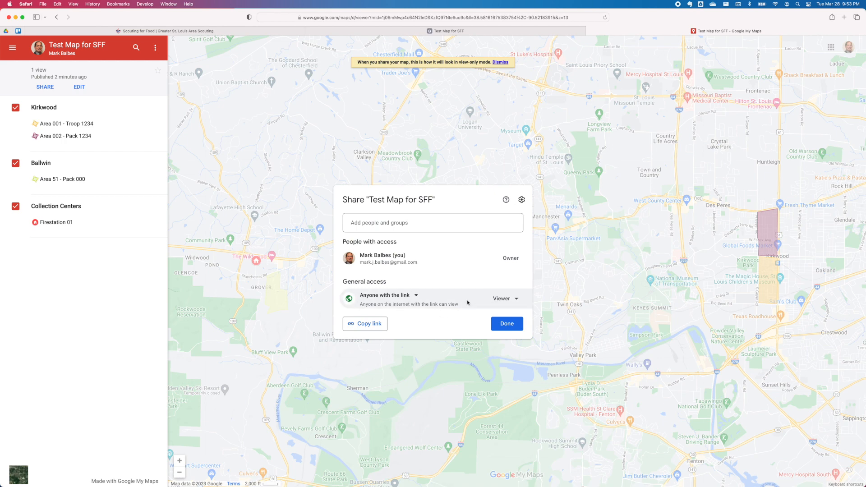
# - Copy the map's sharing link, finish sharing and close the preview
pyautogui.click(370, 325)
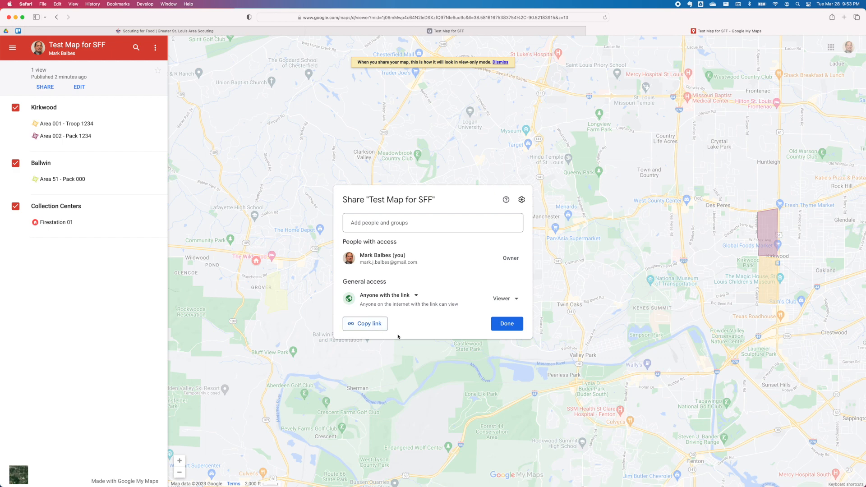
pyautogui.click(499, 327)
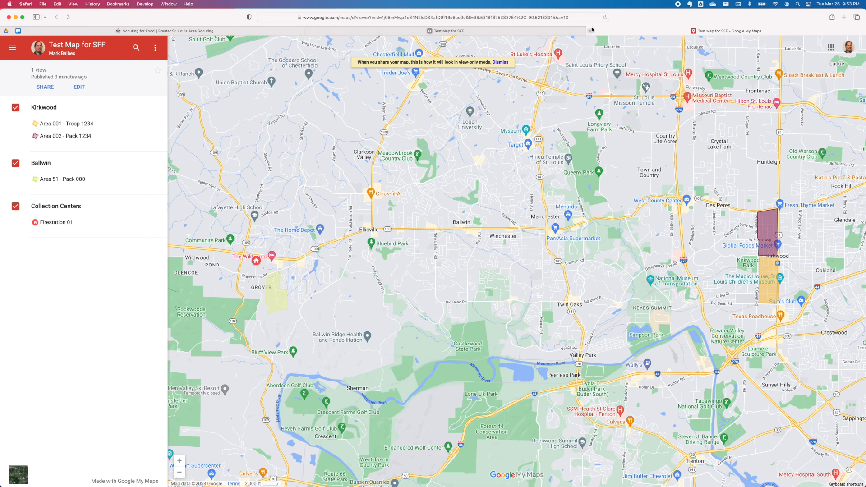
pyautogui.click(590, 33)
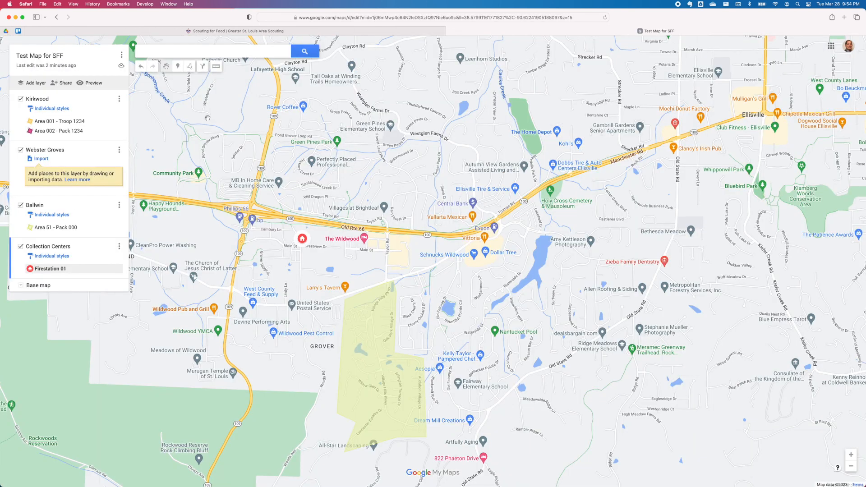
# - Return to the list of owned maps and copy the 2022 New Horizons Scouting for Food map under the suggested name, without sharing it
pyautogui.click(56, 17)
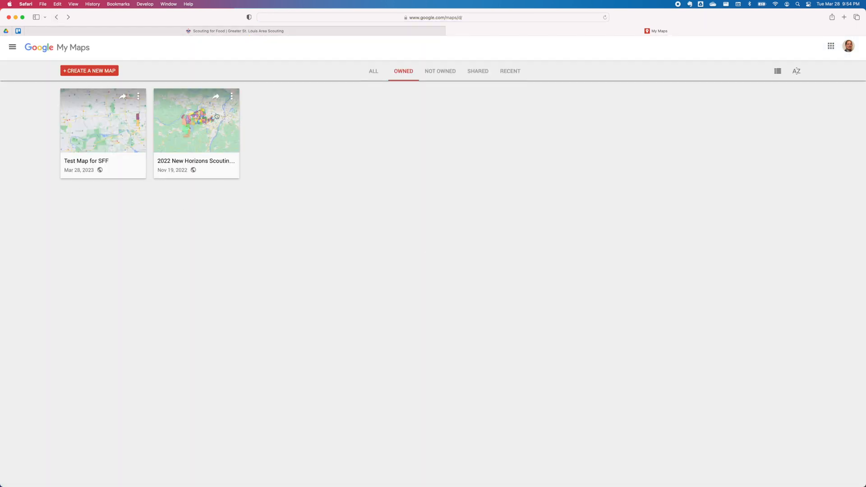
pyautogui.click(232, 96)
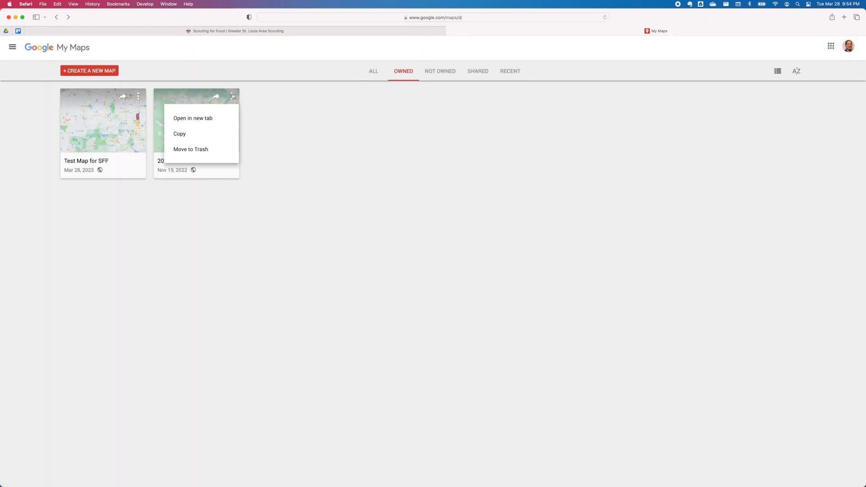
pyautogui.click(180, 133)
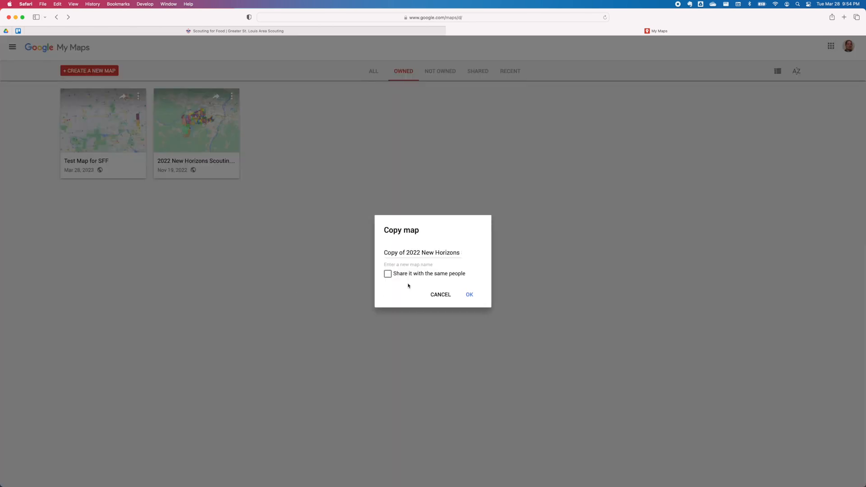
pyautogui.click(469, 295)
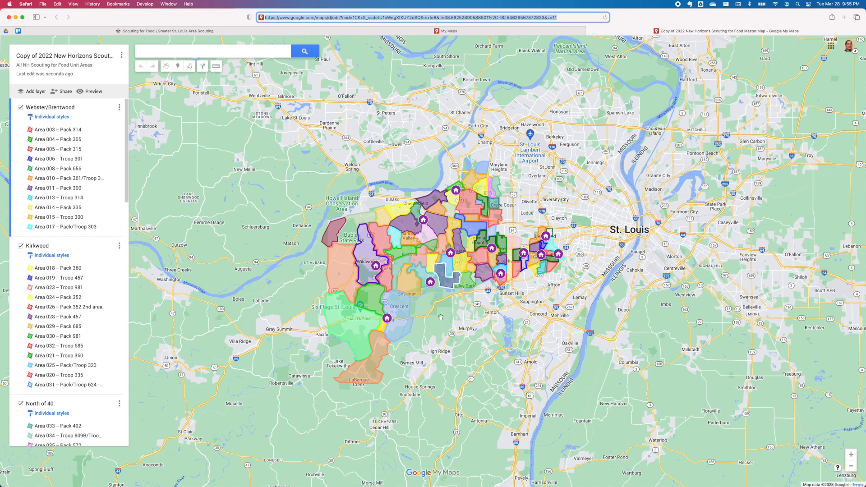
pyautogui.scroll(2, 448, 306)
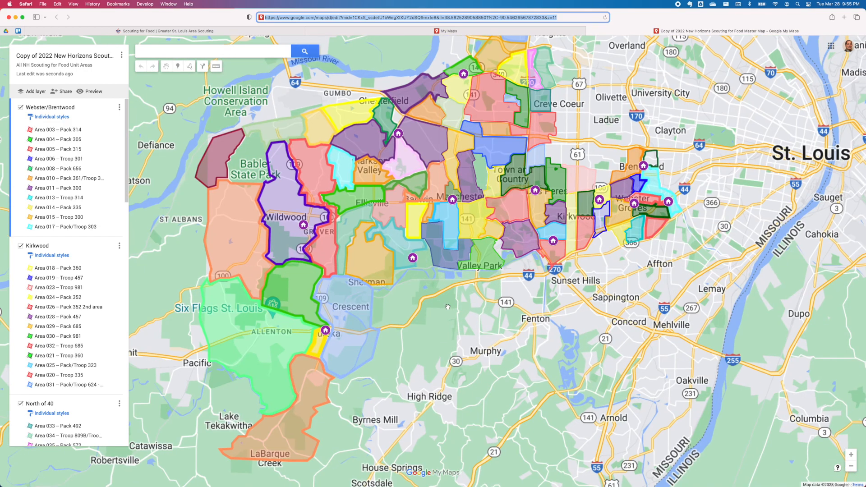
pyautogui.scroll(2, 447, 309)
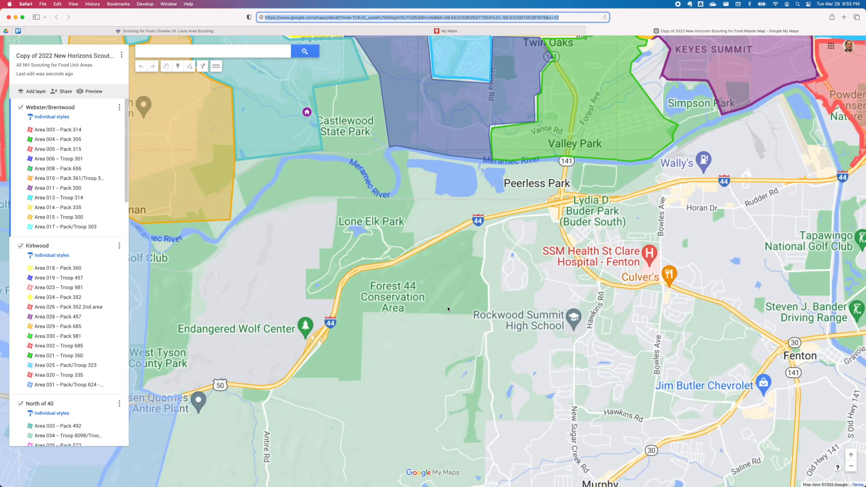
pyautogui.scroll(-2, 448, 309)
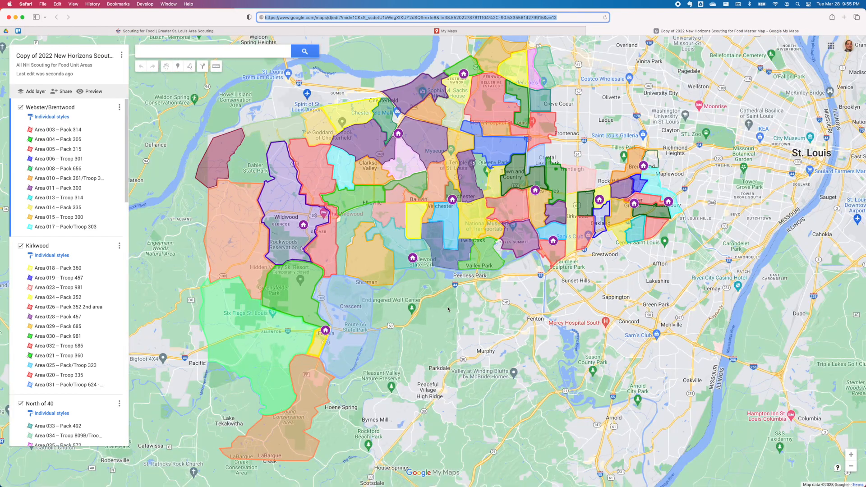
pyautogui.moveTo(448, 309); pyautogui.dragTo(489, 412)
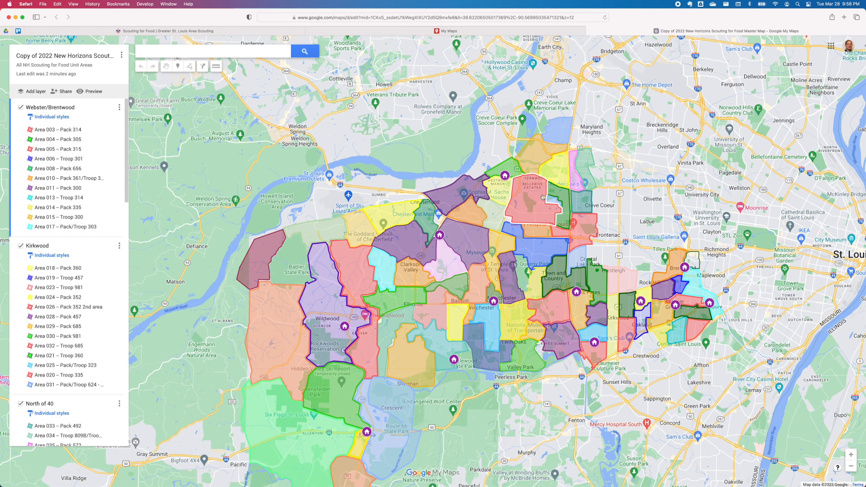
# - Delete the Area 040 -- Pack/Troop 505 polygon from the North of 40 layer and check the details of its neighbour Area 053
pyautogui.click(530, 199)
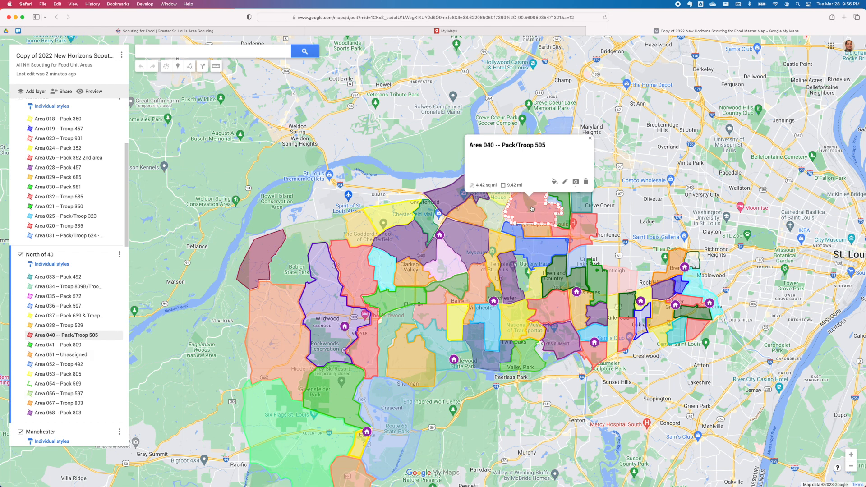
pyautogui.press('Delete')
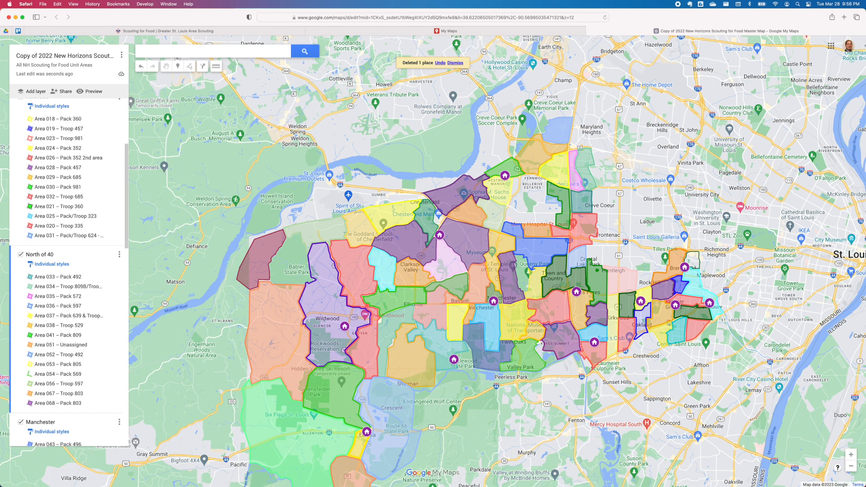
pyautogui.click(511, 199)
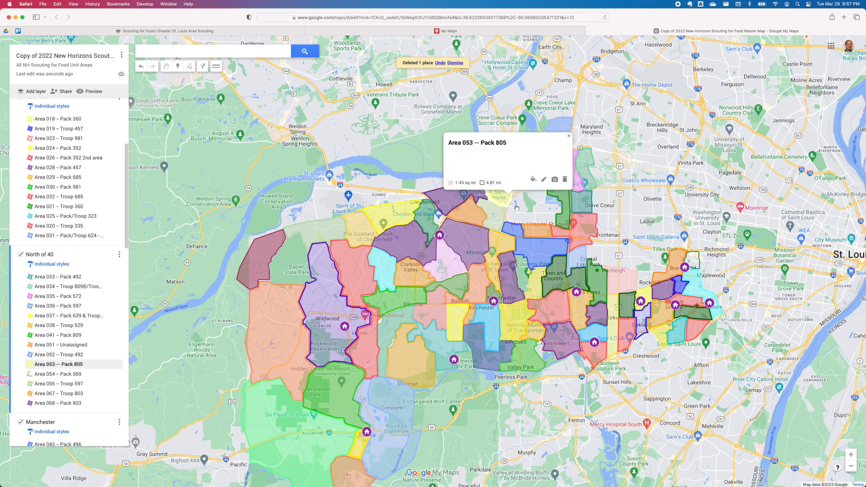
pyautogui.click(569, 136)
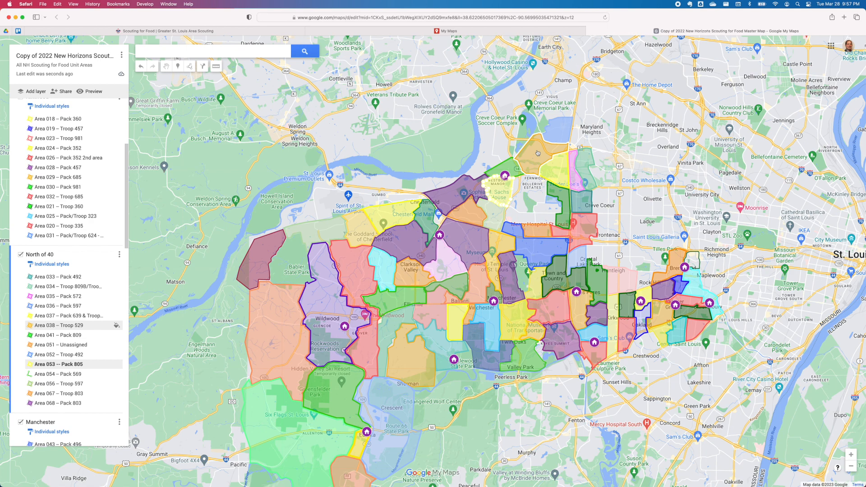
# - Examine the Area 053 -- Pack 805 and Area 041 -- Pack 809 polygons that border the deleted area
pyautogui.click(851, 455)
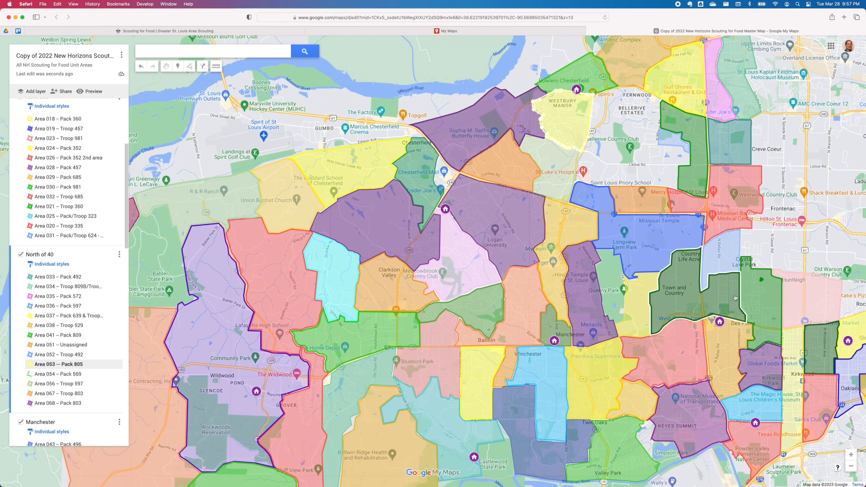
pyautogui.click(585, 115)
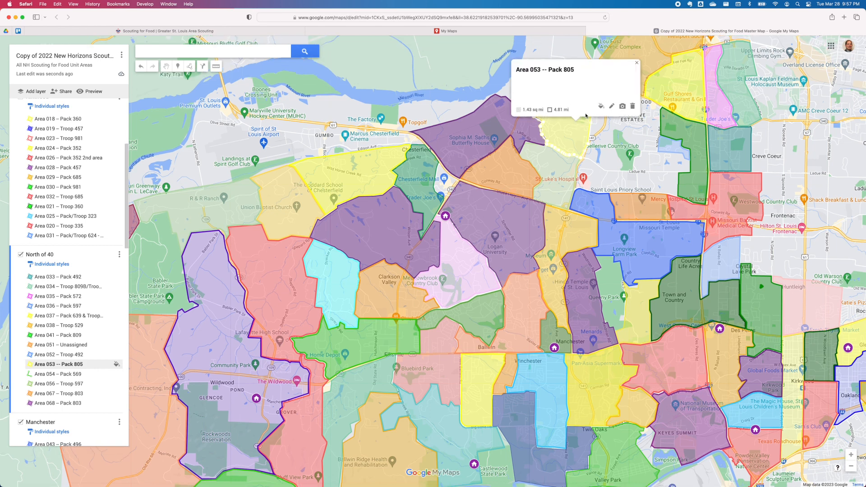
pyautogui.click(636, 63)
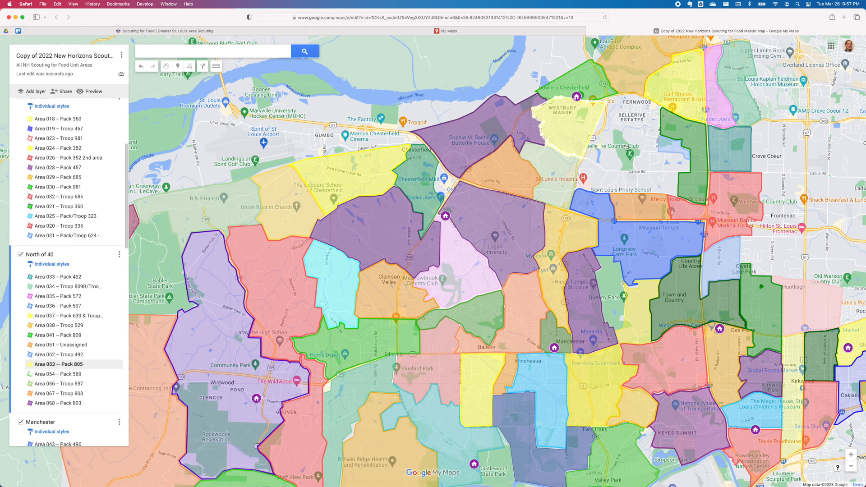
pyautogui.click(689, 133)
pyautogui.click(689, 133)
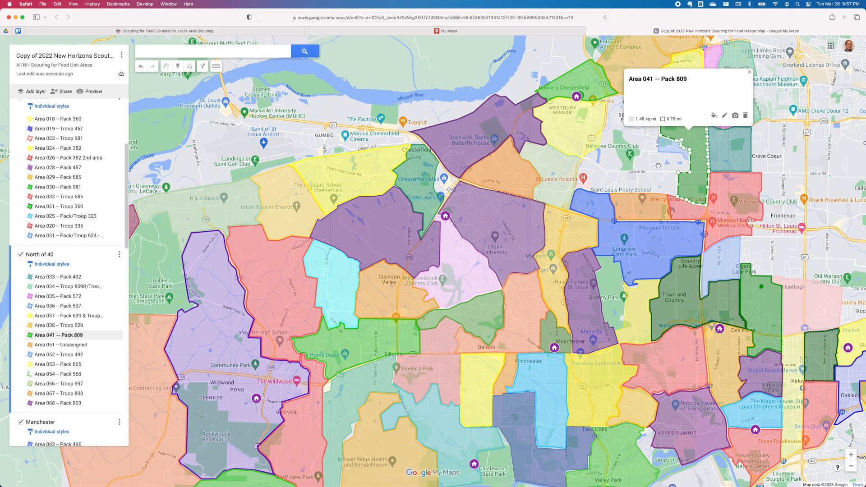
# - Undo the last two map edits, including the deletion of the Area 040 -- Pack/Troop 505 polygon, and close its details
pyautogui.press('super+z')
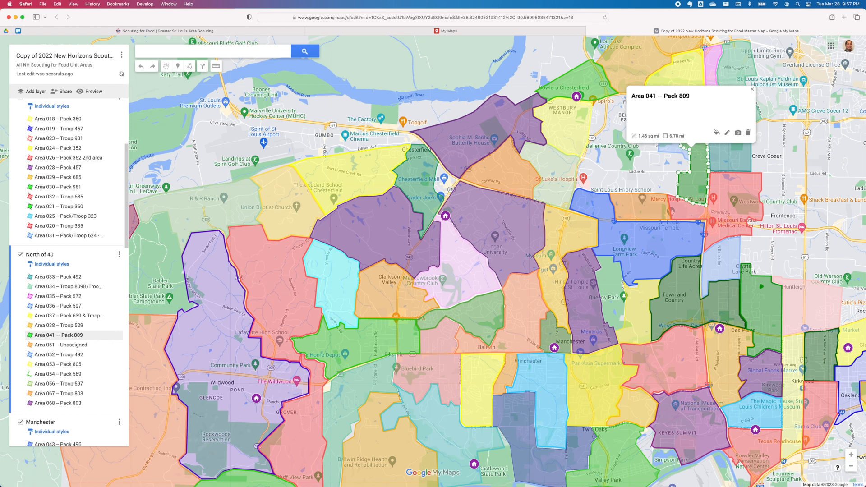
pyautogui.press('super+z')
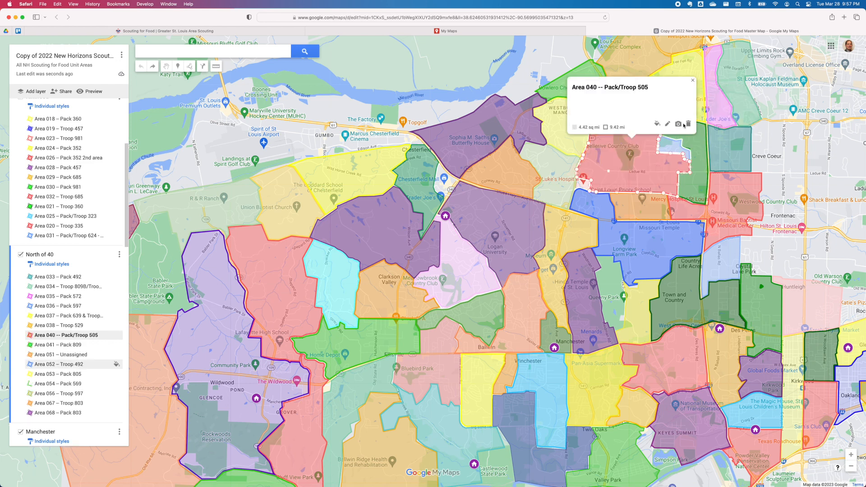
pyautogui.click(692, 80)
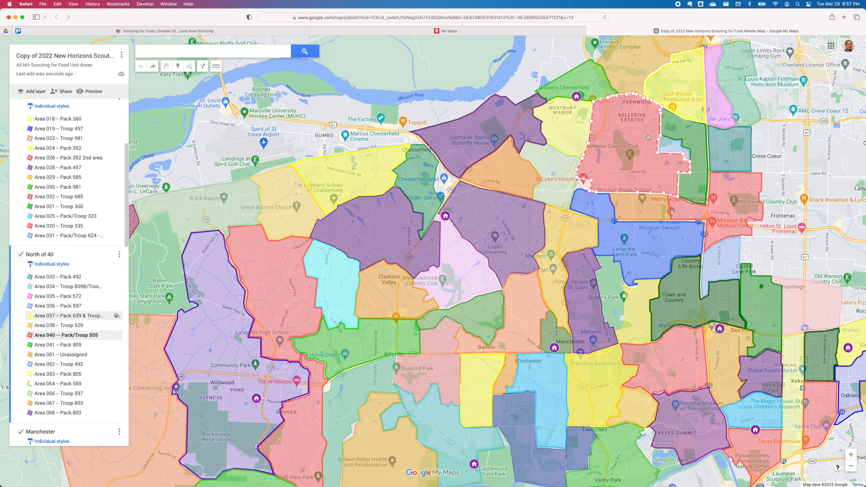